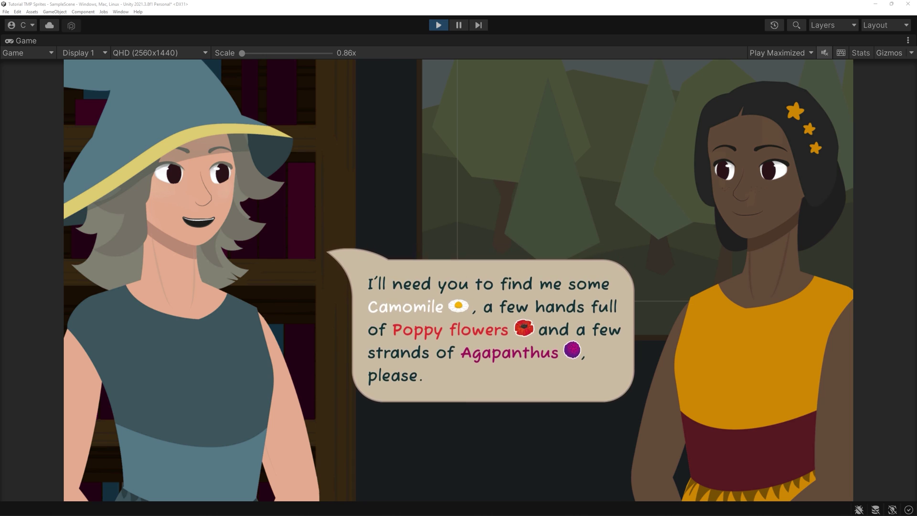
Stop the game preview, review the flower sheet, and import FlowerSprites2.png into Assets/Project/Art
key(ctrl+p)
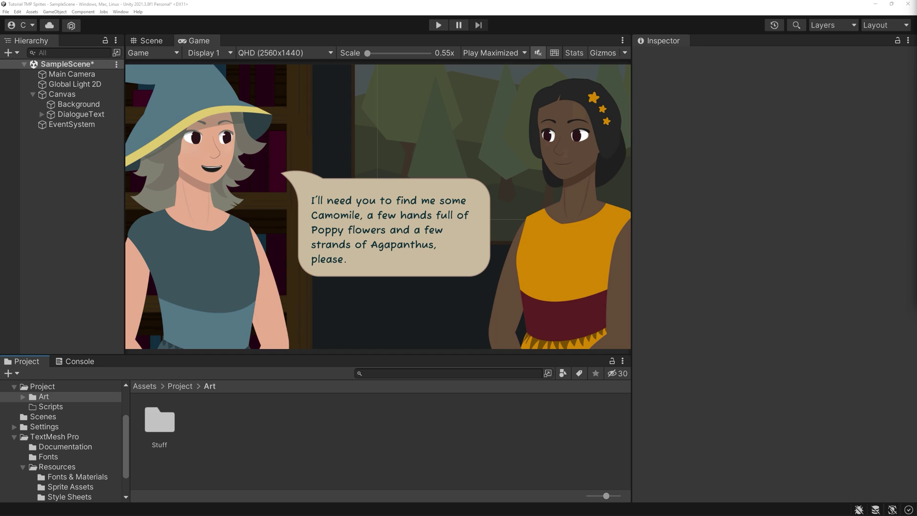
key(alt+Tab)
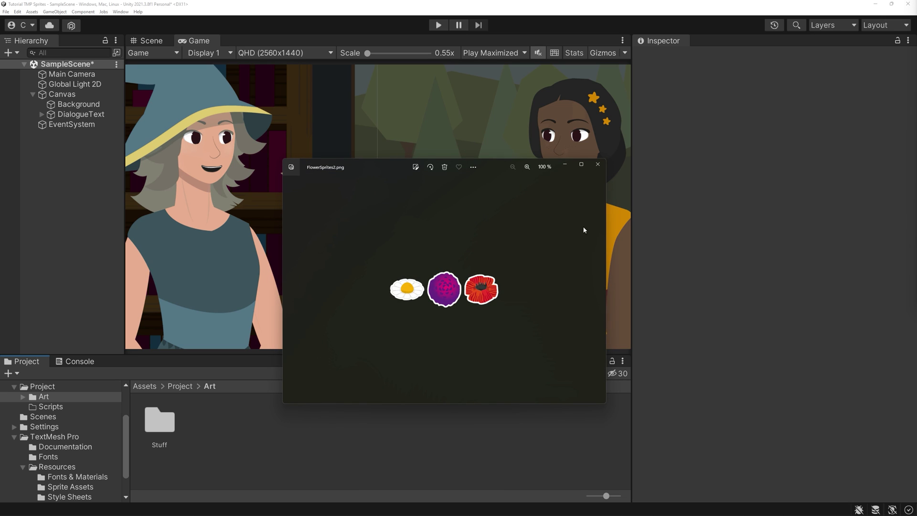
click(597, 165)
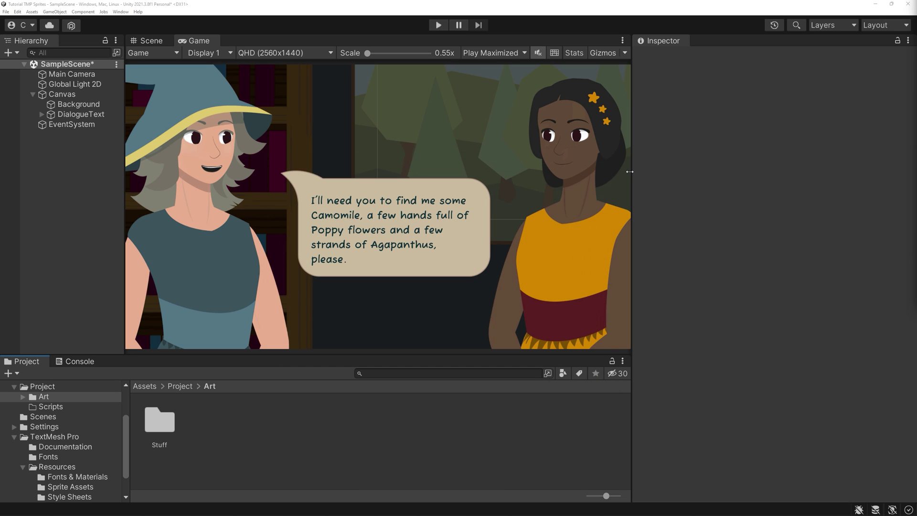
drag(291, 447, 265, 429)
Switch FlowerSprites2 to Multiple sprite mode, apply it, and open it in the Sprite Editor
click(197, 423)
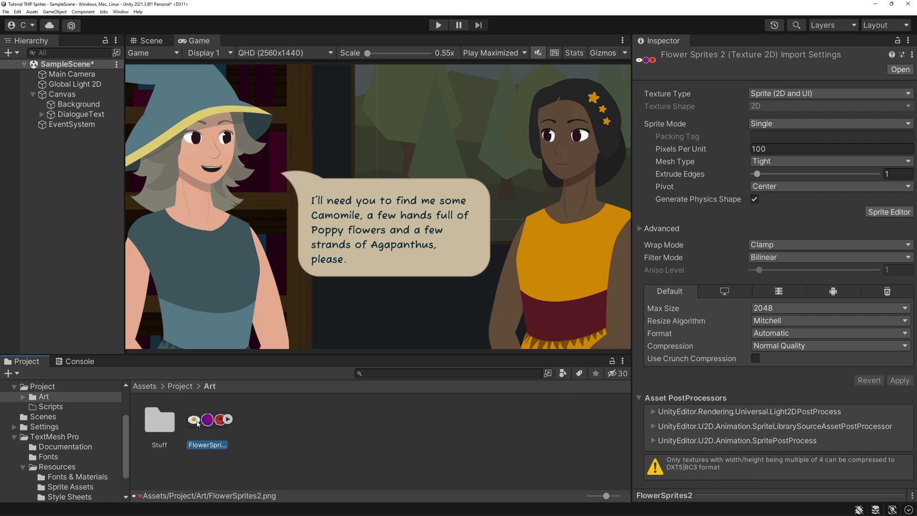
click(764, 123)
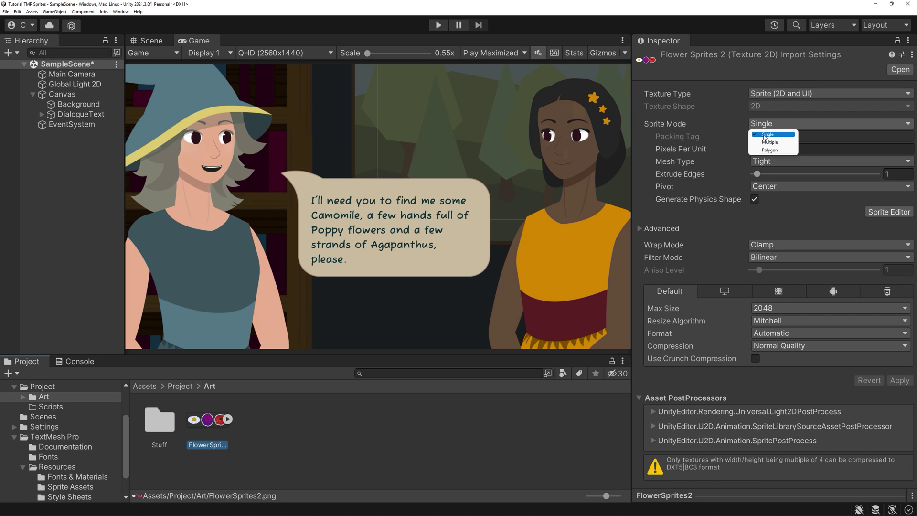
click(764, 142)
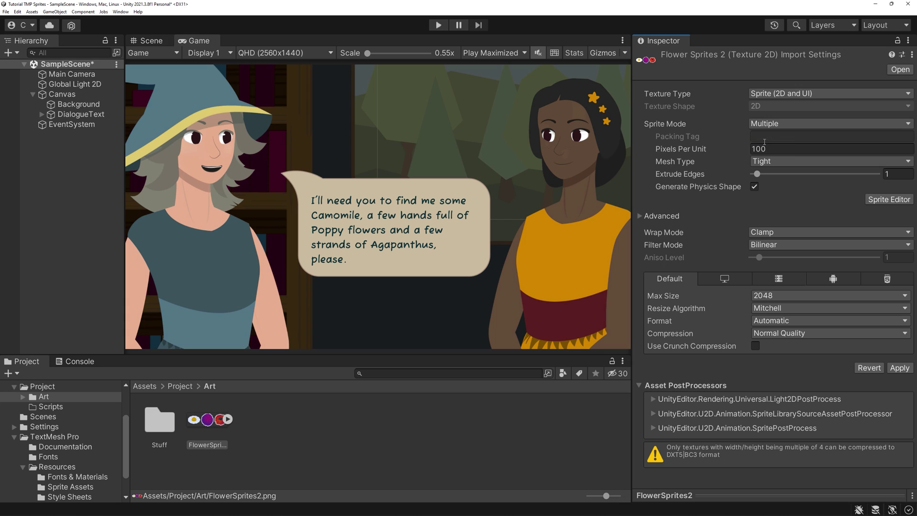
click(899, 368)
click(888, 199)
Slice the sheet Grid By Cell Count into 3 columns and 1 row
click(238, 20)
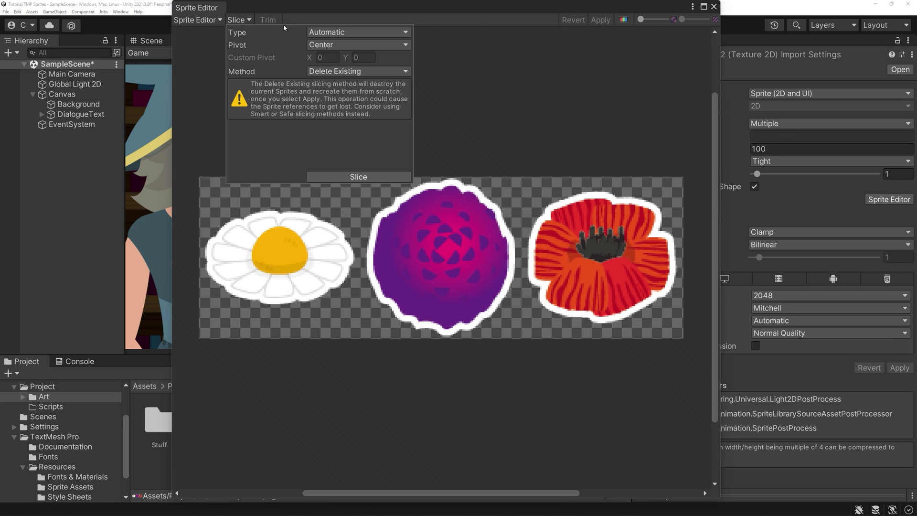
click(329, 33)
click(337, 60)
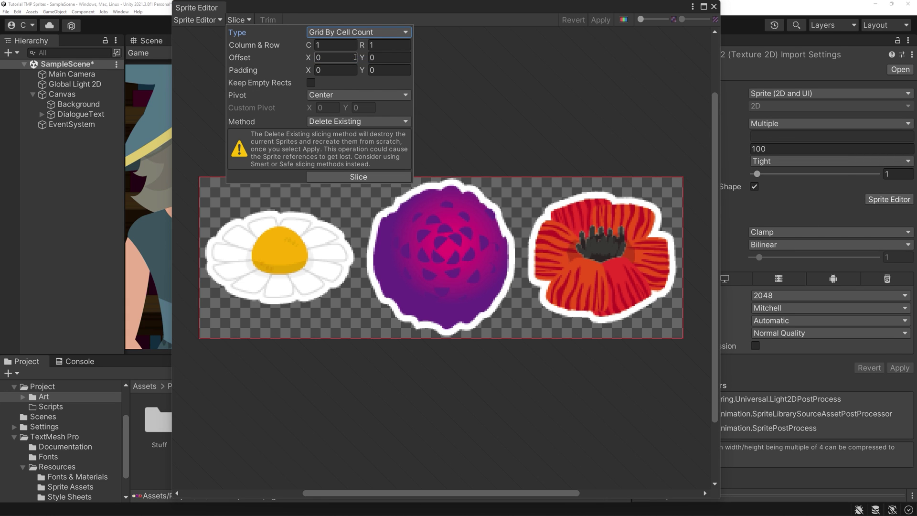
click(330, 47)
text(3)
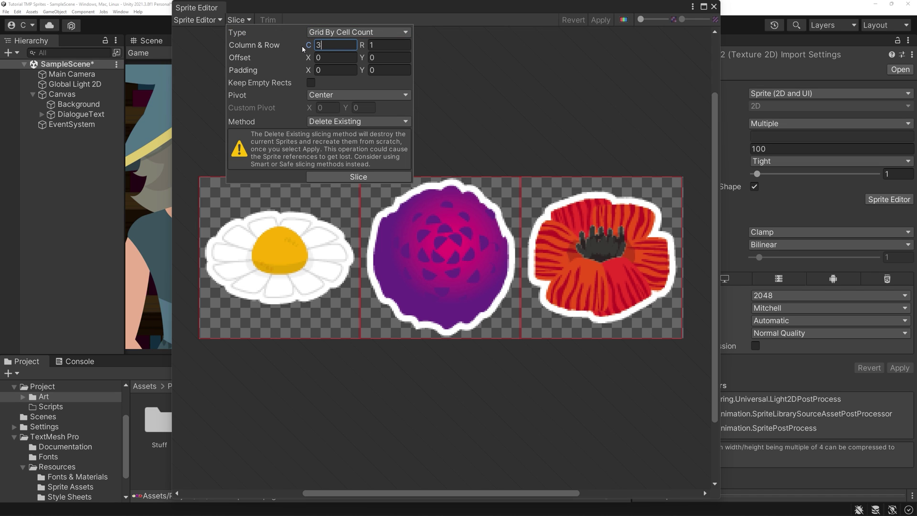
click(350, 177)
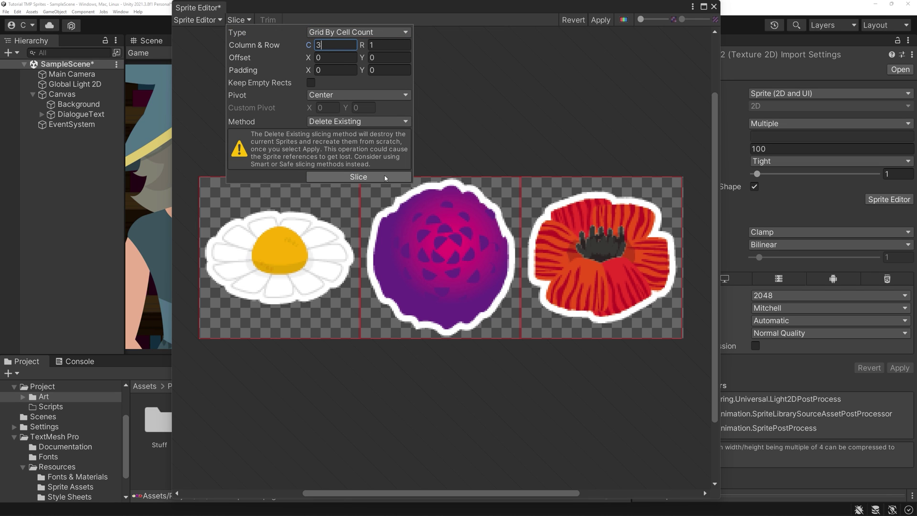
Check the resulting daisy and purple flower sprite bounds
click(386, 177)
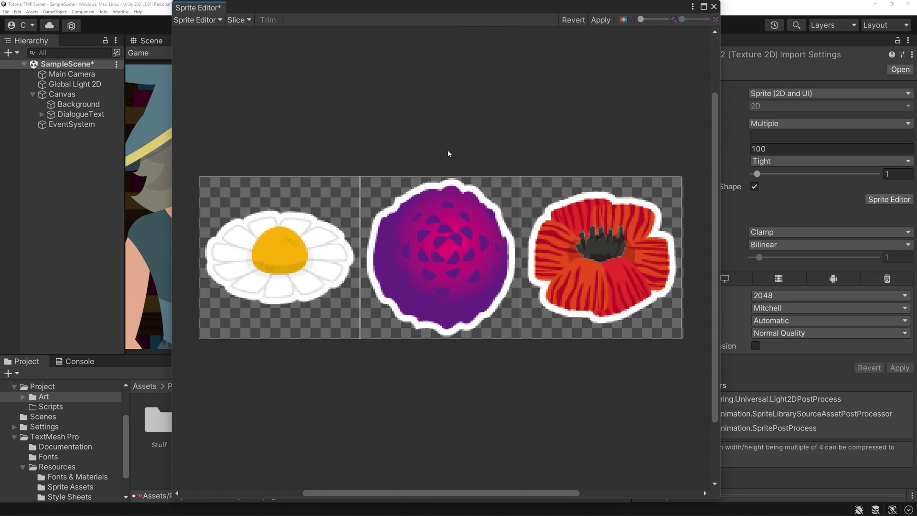
click(307, 253)
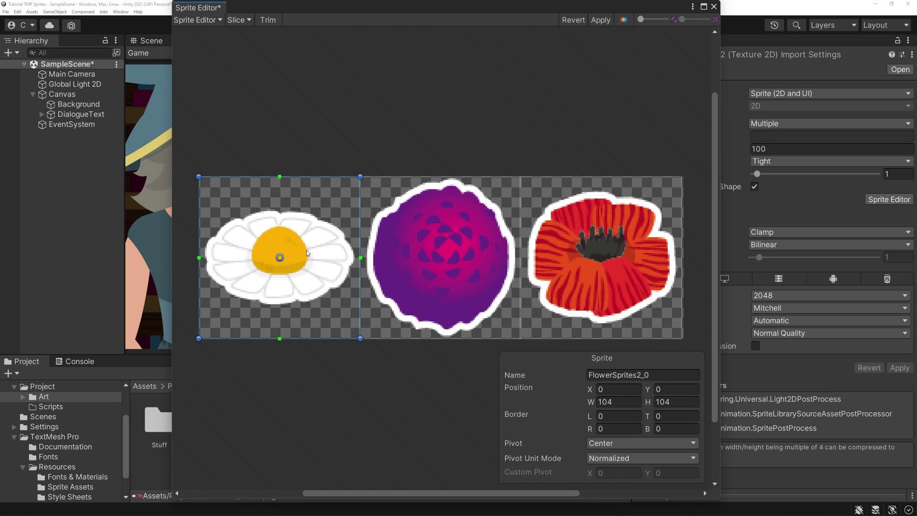
click(439, 260)
click(603, 259)
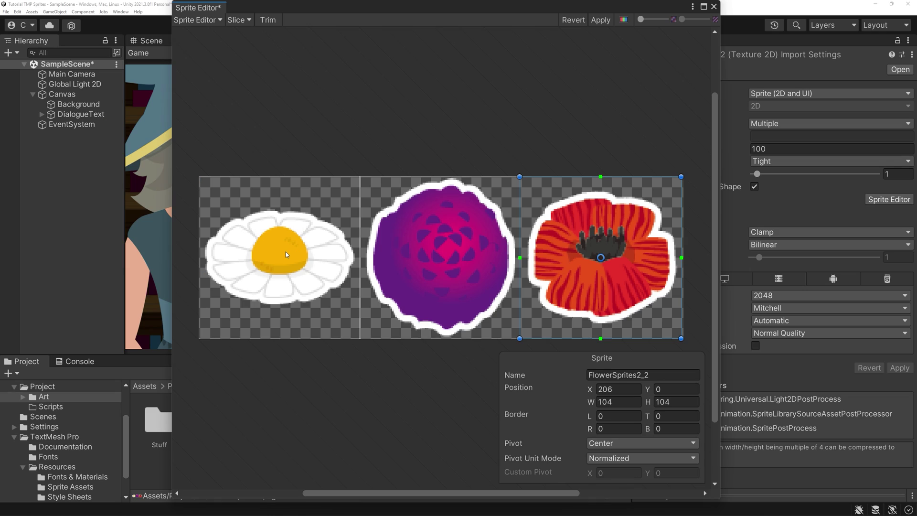
click(286, 251)
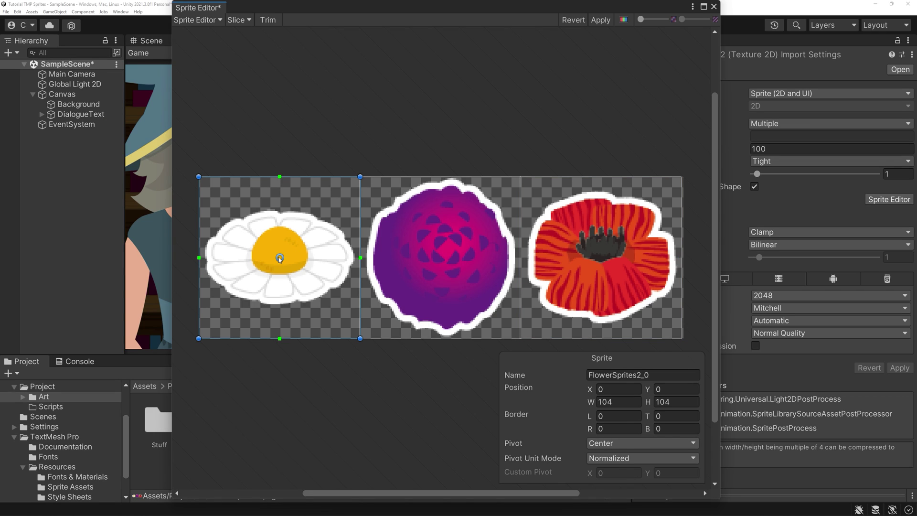
Set the daisy, purple flower and poppy sprite pivots to Bottom Left
drag(280, 258, 200, 338)
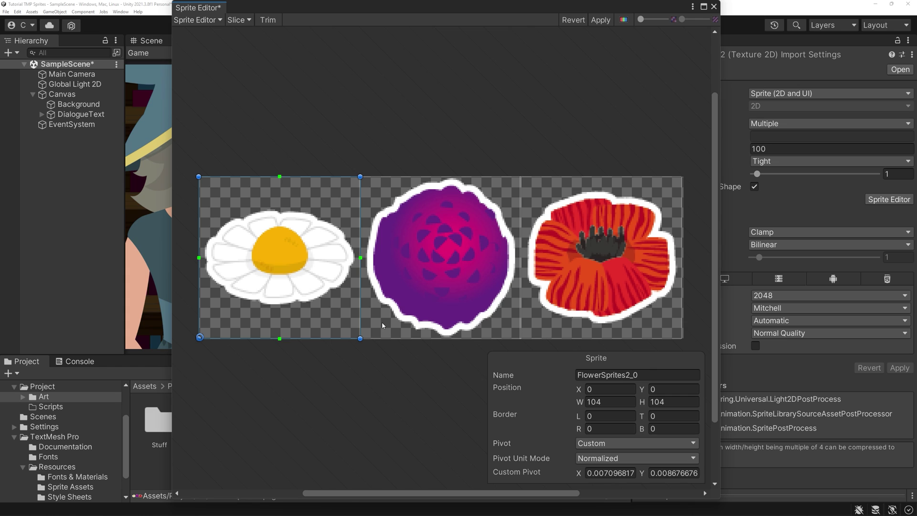
click(586, 444)
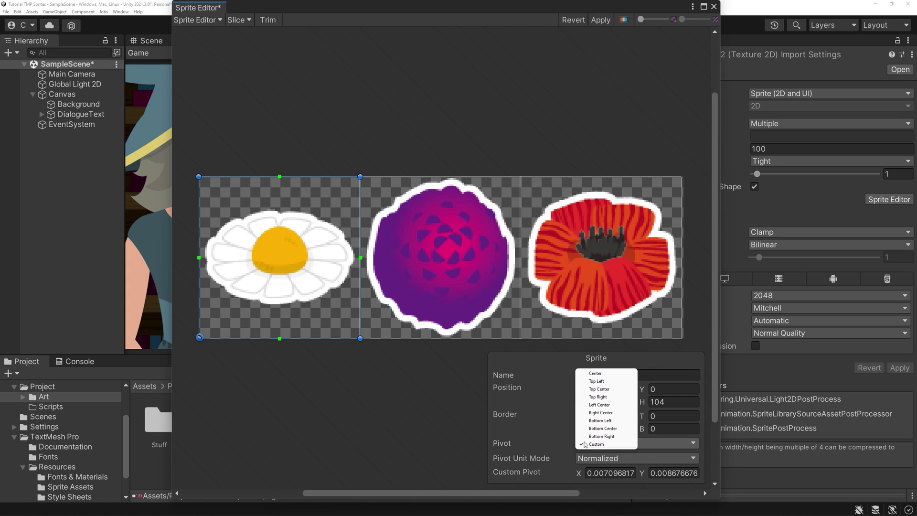
click(600, 420)
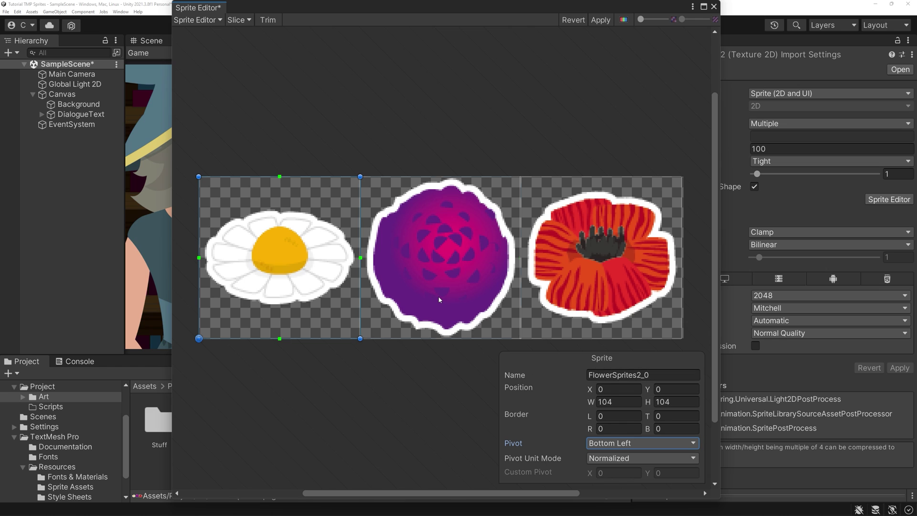
click(439, 300)
click(595, 443)
click(606, 422)
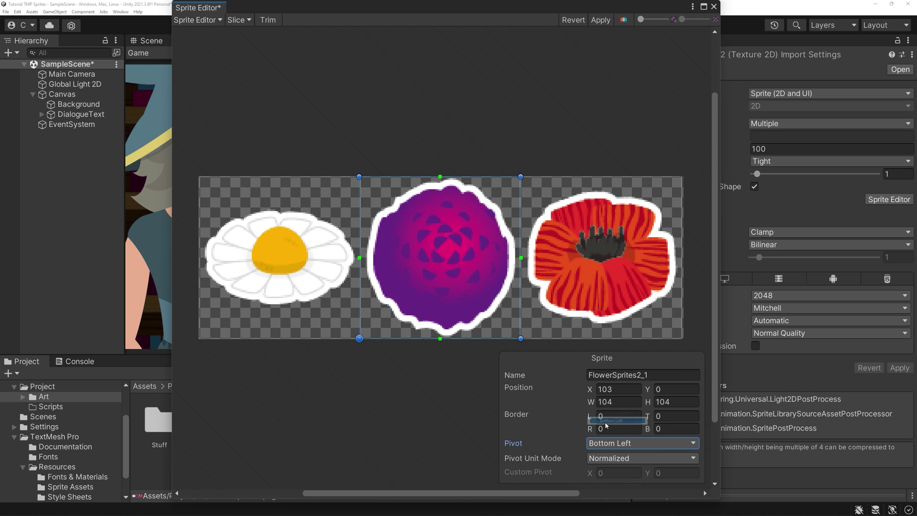
click(602, 286)
click(616, 443)
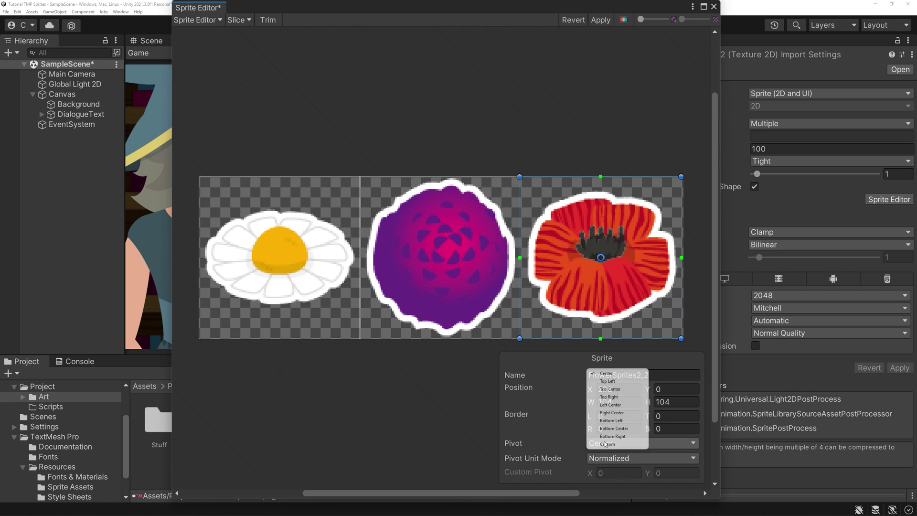
click(618, 421)
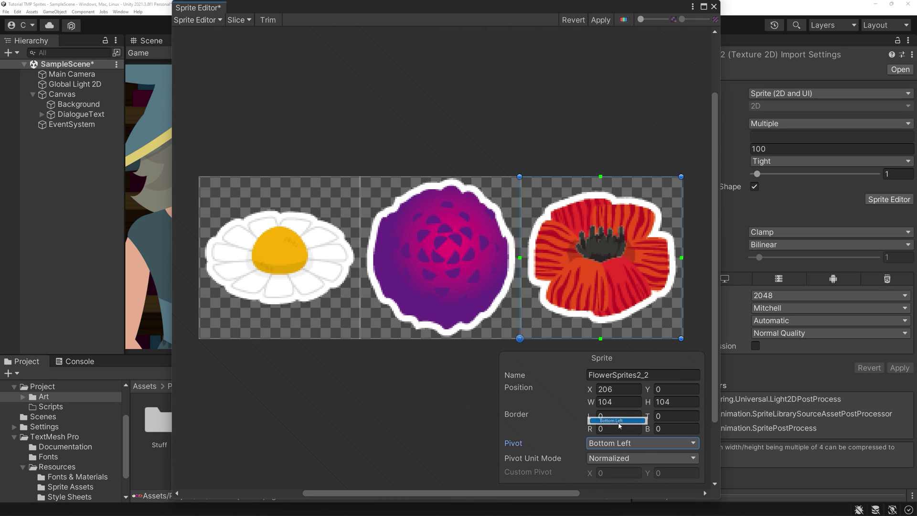
Apply the slicing and pivot changes and close the Sprite Editor
click(487, 174)
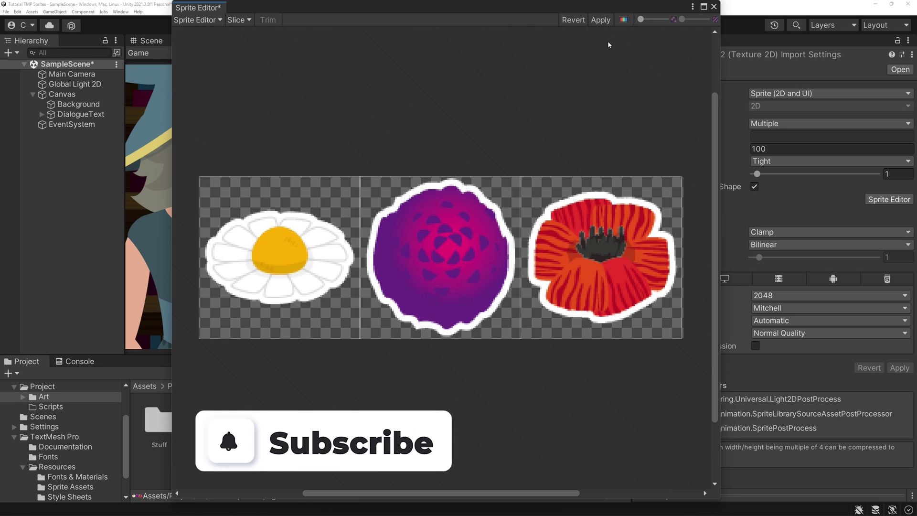
click(601, 19)
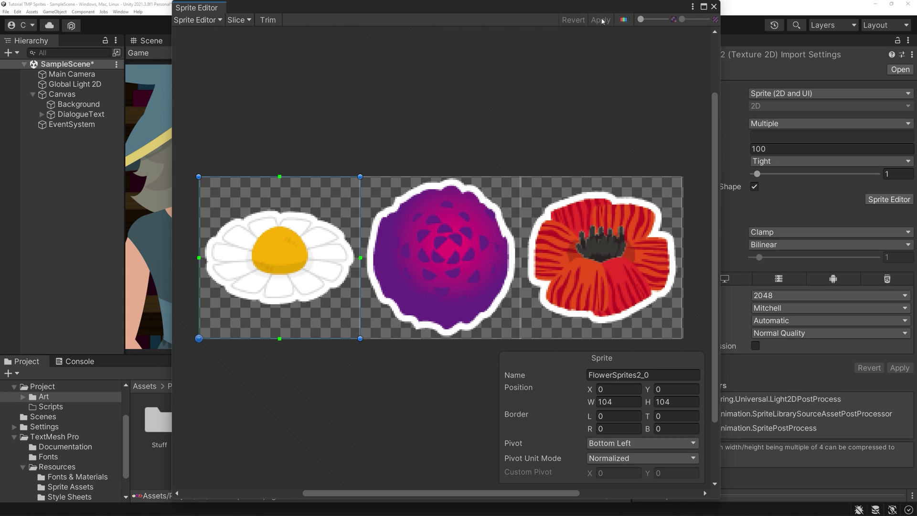
click(714, 7)
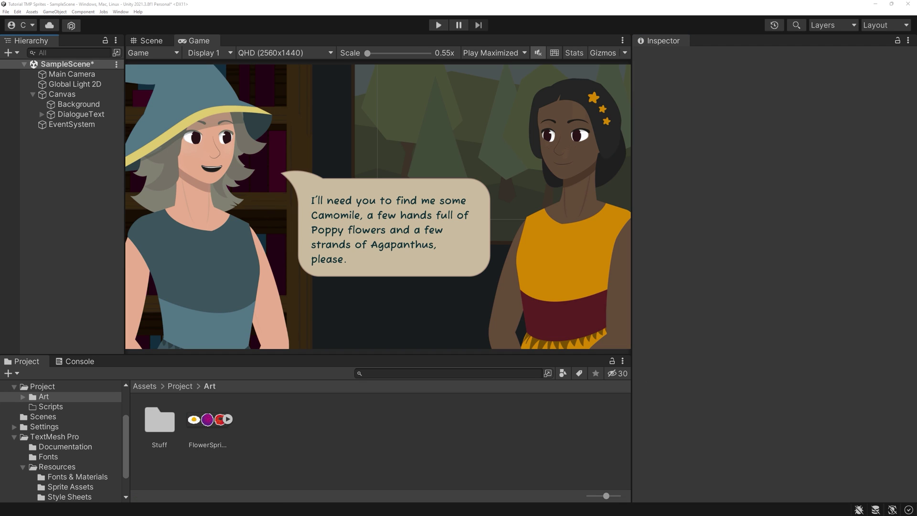
Create a TextMeshPro Sprite Asset from FlowerSprites2.png and select the new asset
click(208, 424)
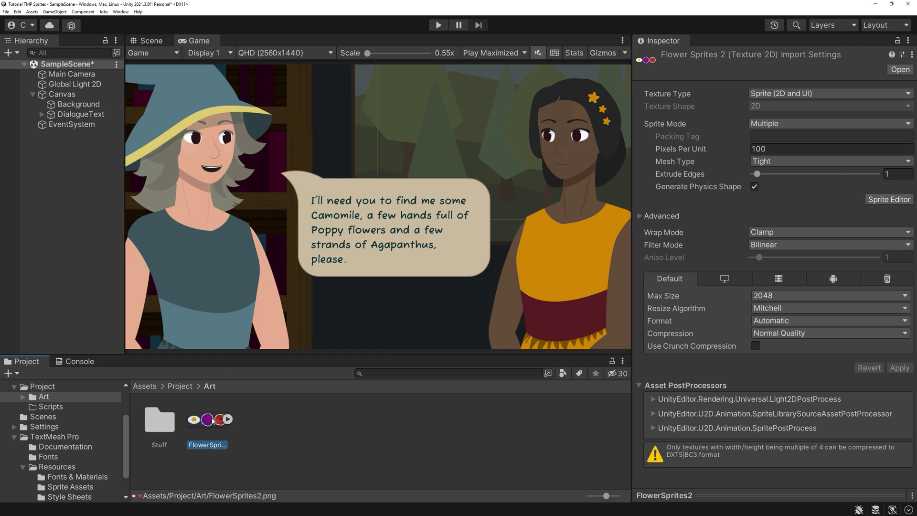
right_click(209, 424)
mouse_move(304, 229)
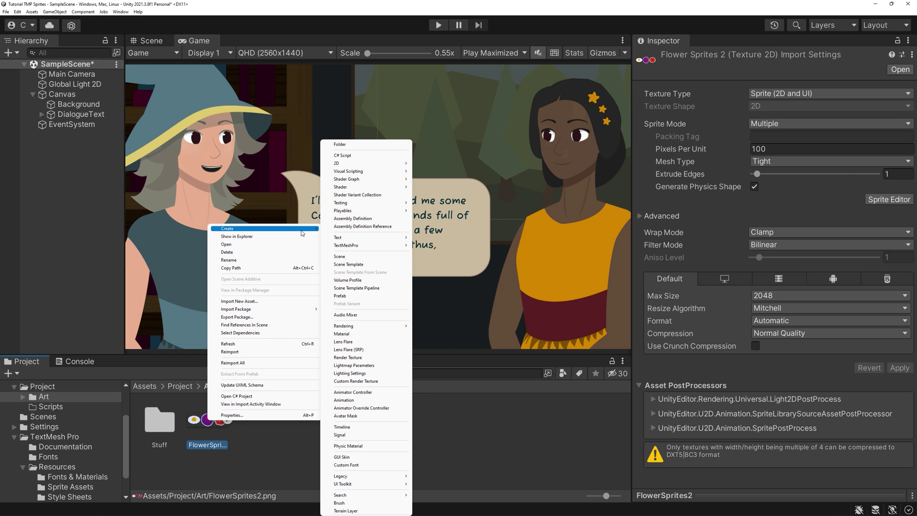
mouse_move(369, 245)
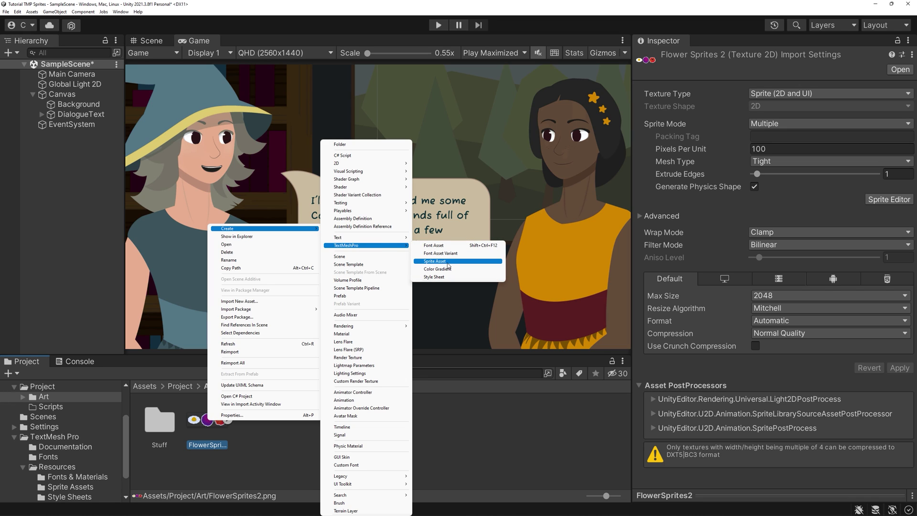
click(448, 261)
click(197, 411)
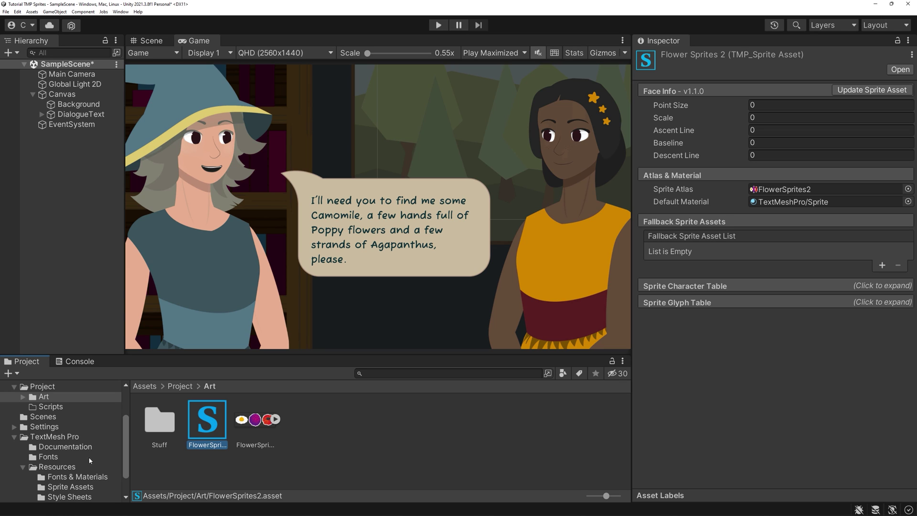
Set FlowerSprites2 as TextMesh Pro's Default Sprite Asset in Project Settings, then close the window
drag(125, 466, 125, 456)
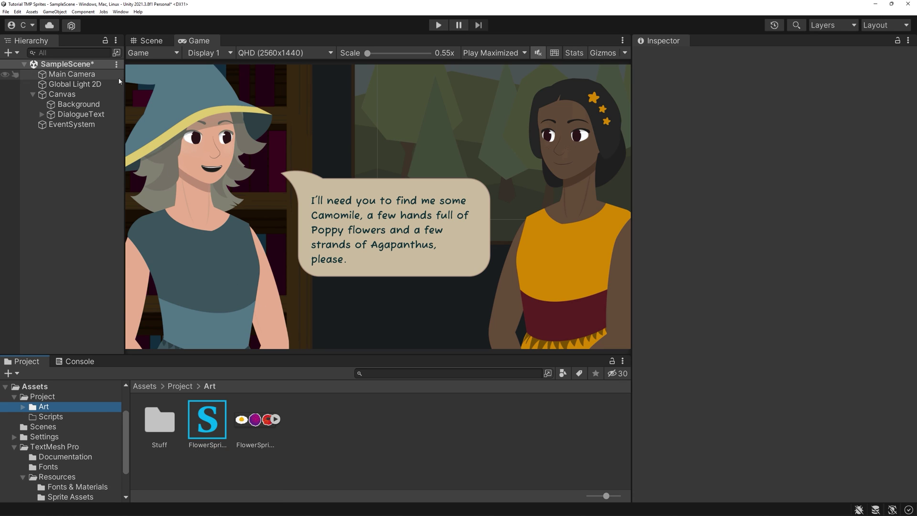
click(18, 12)
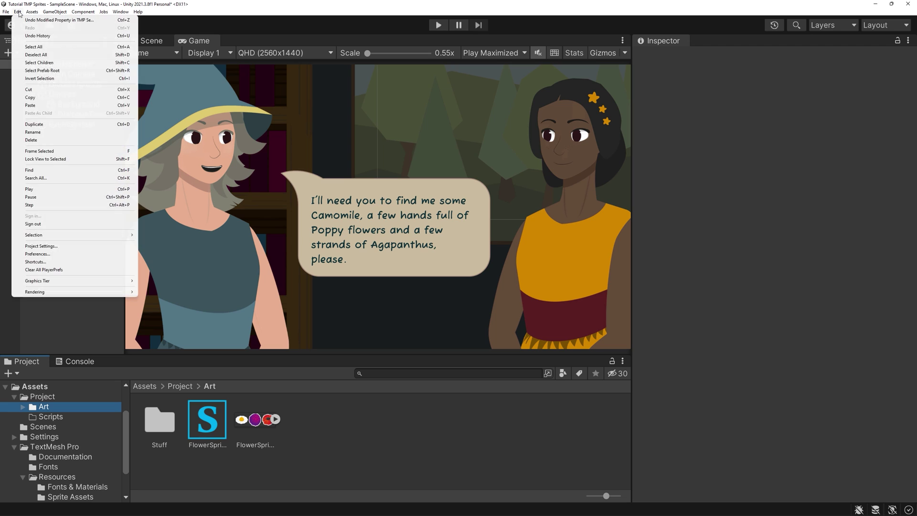
click(93, 246)
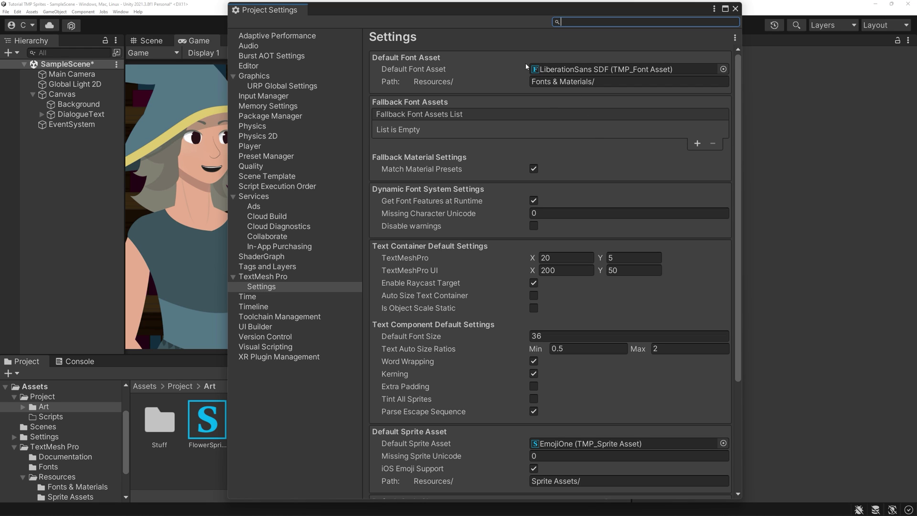
scroll(599, 96, down, 3)
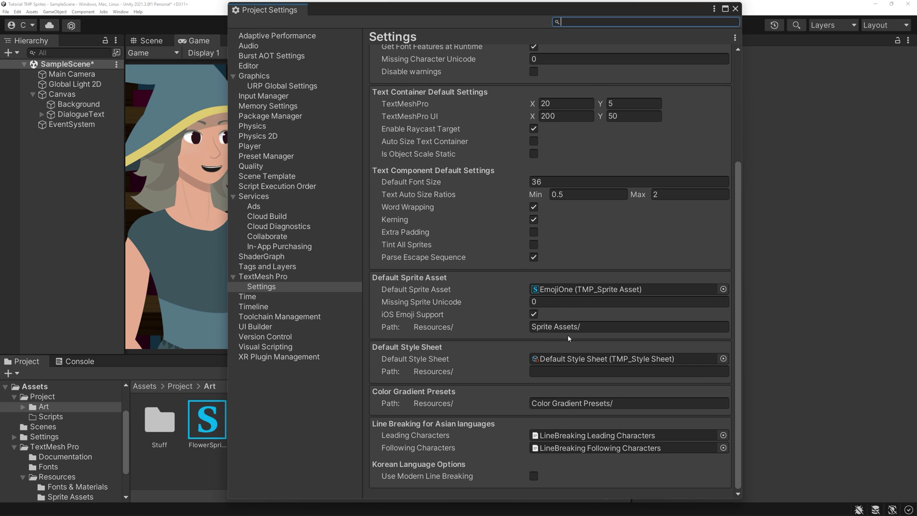
click(723, 289)
click(564, 86)
double_click(564, 87)
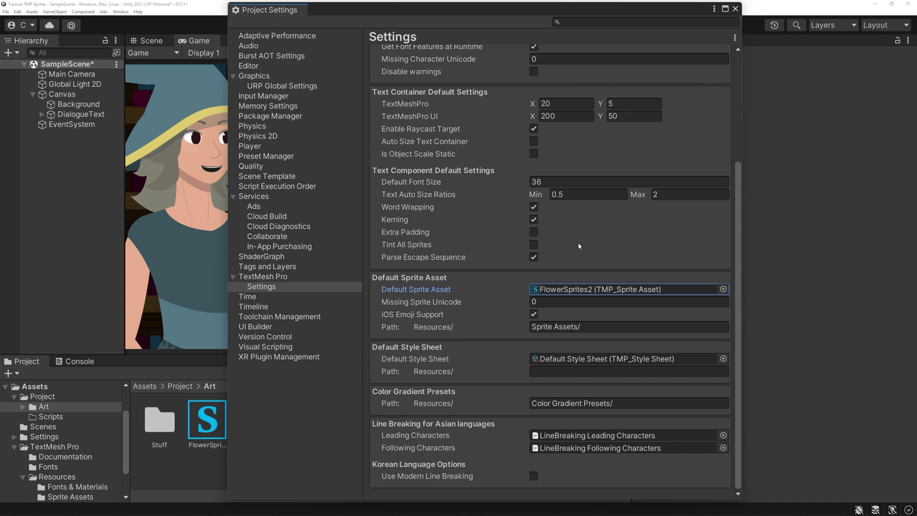
click(735, 9)
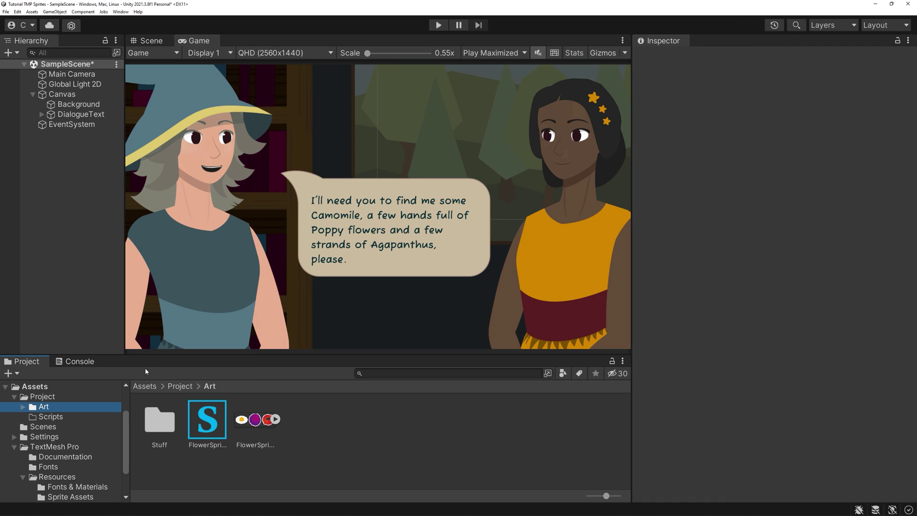
Move the FlowerSprites2 sprite asset into Resources/Sprite Assets and select it
scroll(129, 420, down, 2)
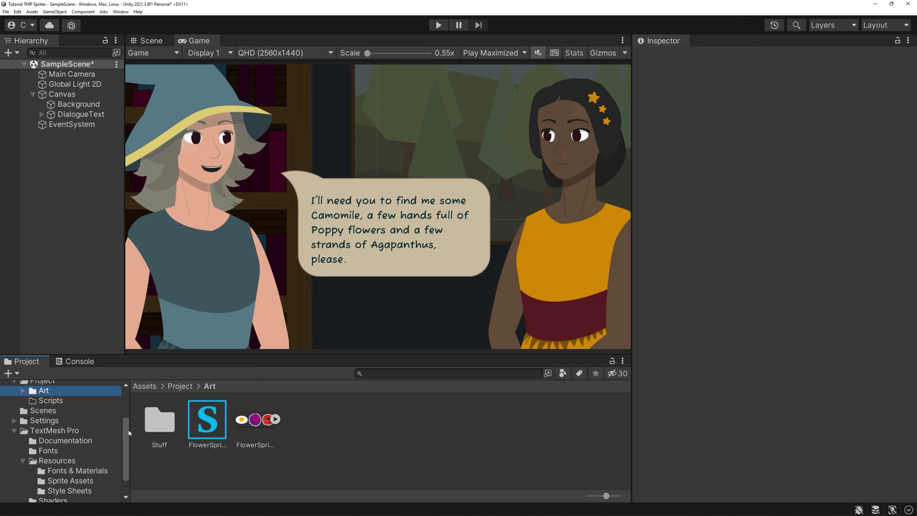
click(209, 424)
drag(209, 424, 72, 477)
click(73, 476)
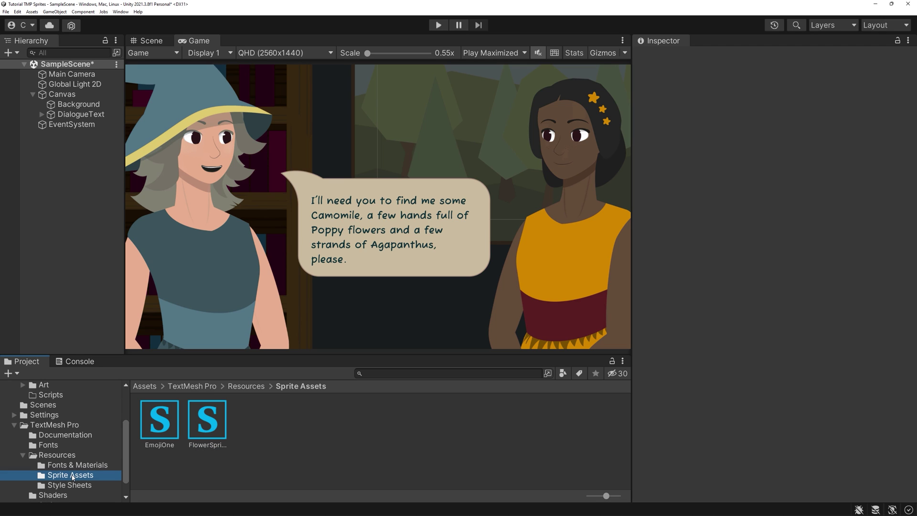
click(214, 423)
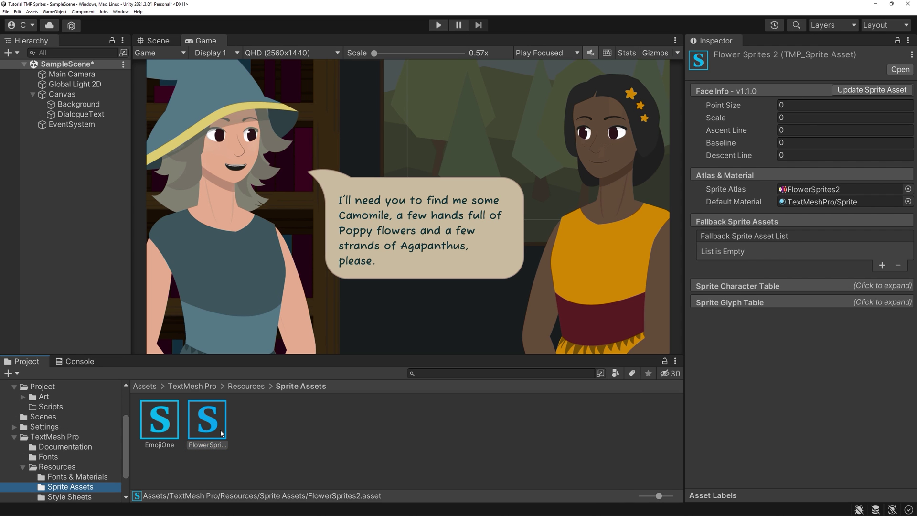
Expand the Sprite Character Table and rename sprite 0 to Camomile
click(732, 289)
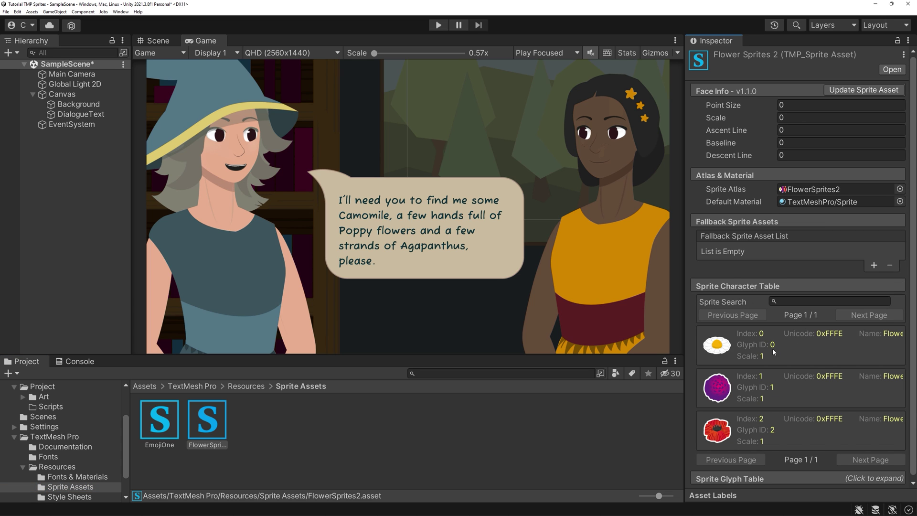
scroll(746, 342, down, 1)
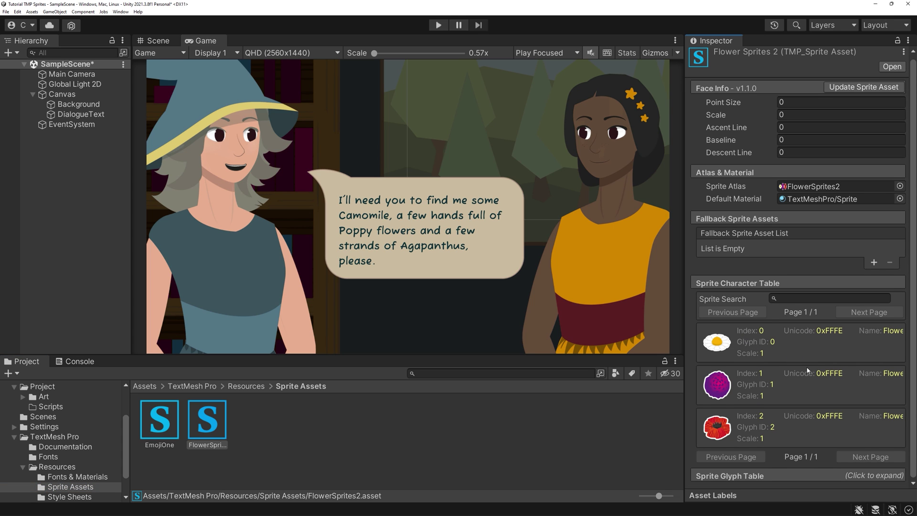
drag(682, 338, 632, 339)
click(844, 333)
double_click(856, 329)
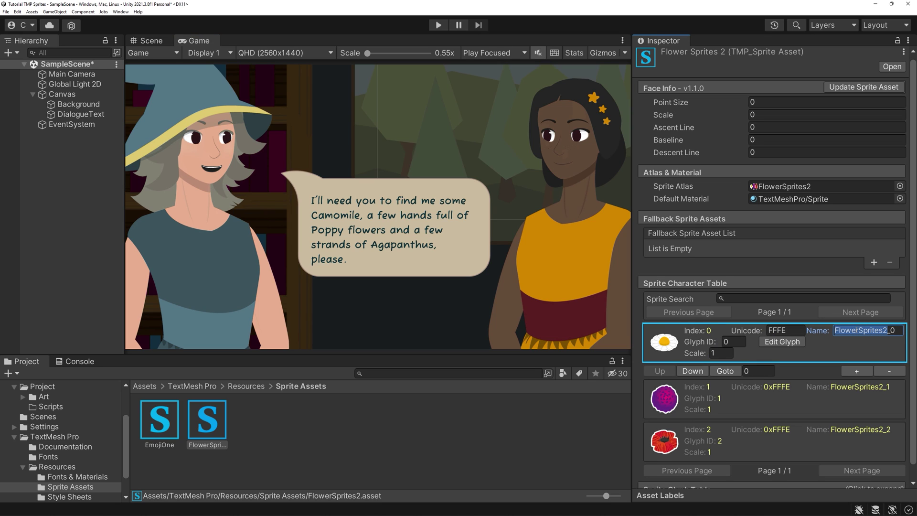
key(shift+End)
text(Camomile)
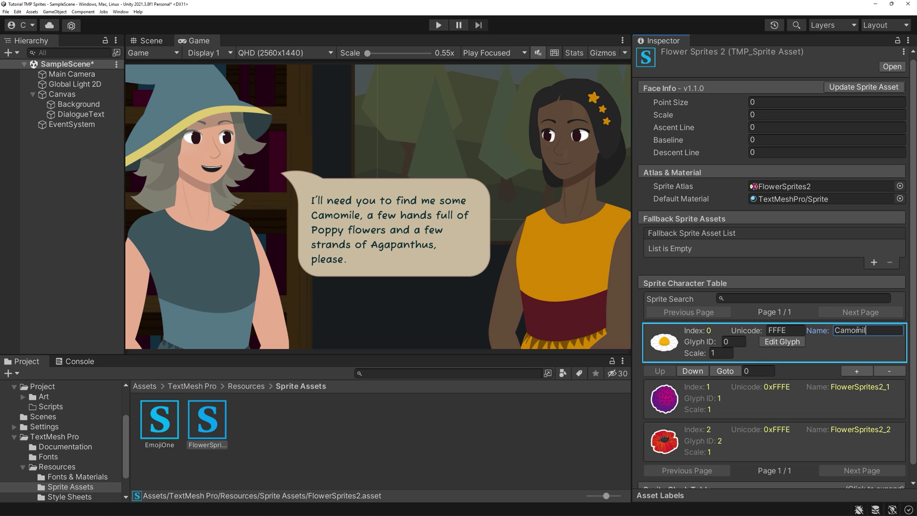
click(854, 386)
Rename sprites 1 and 2 to Agapanthus and Poppy
click(854, 386)
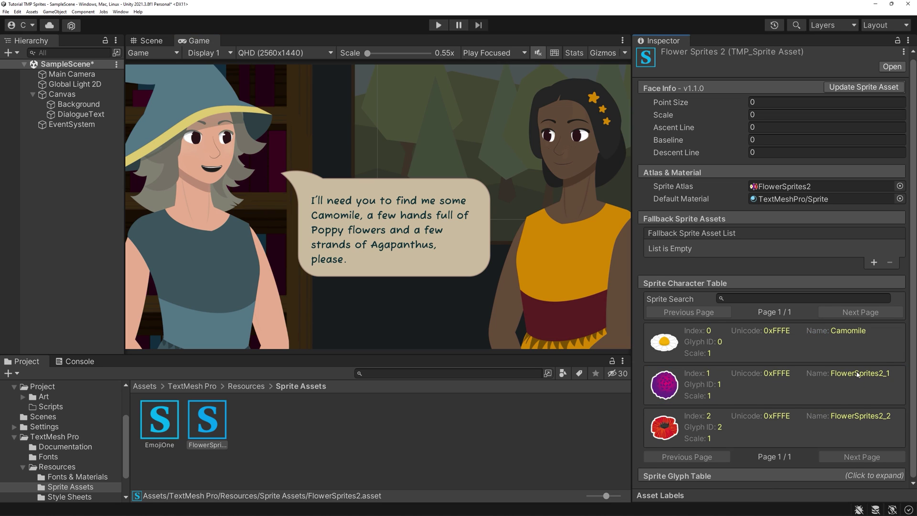
click(857, 372)
text(Agapanthus)
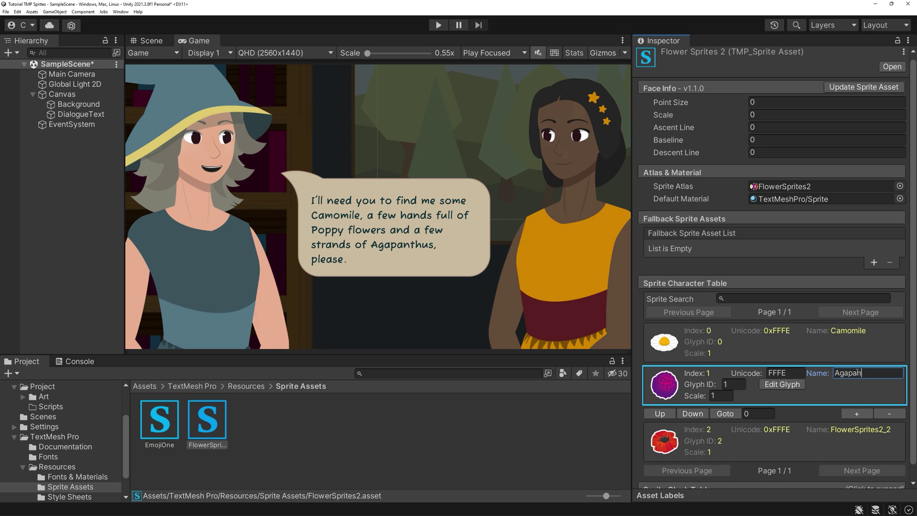
click(840, 429)
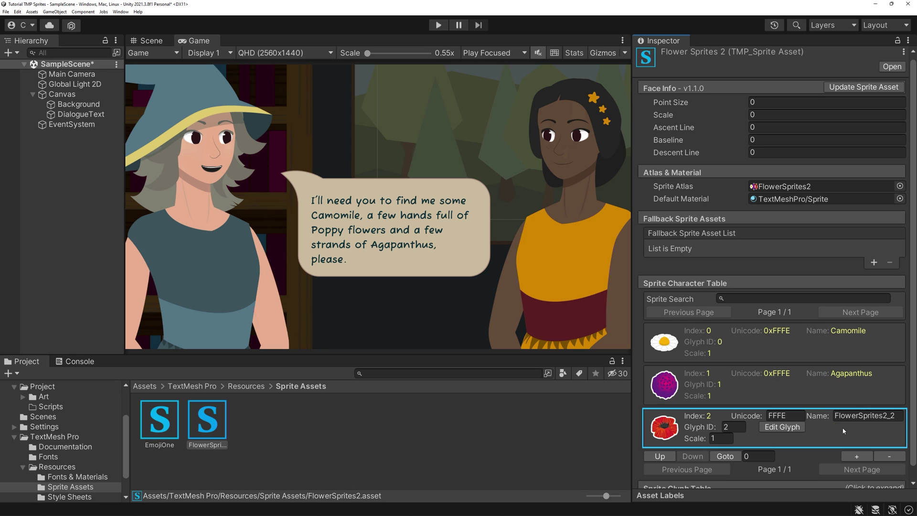
click(855, 415)
text(Poppy)
click(640, 398)
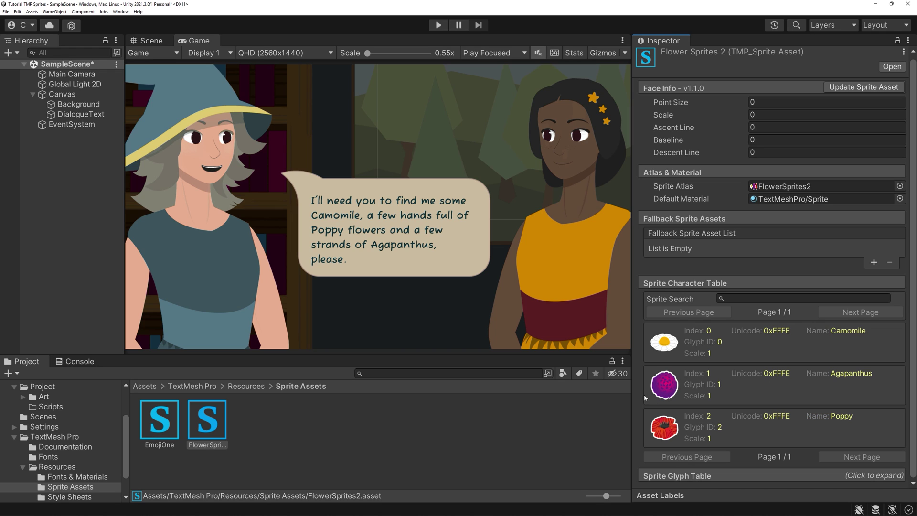
click(94, 116)
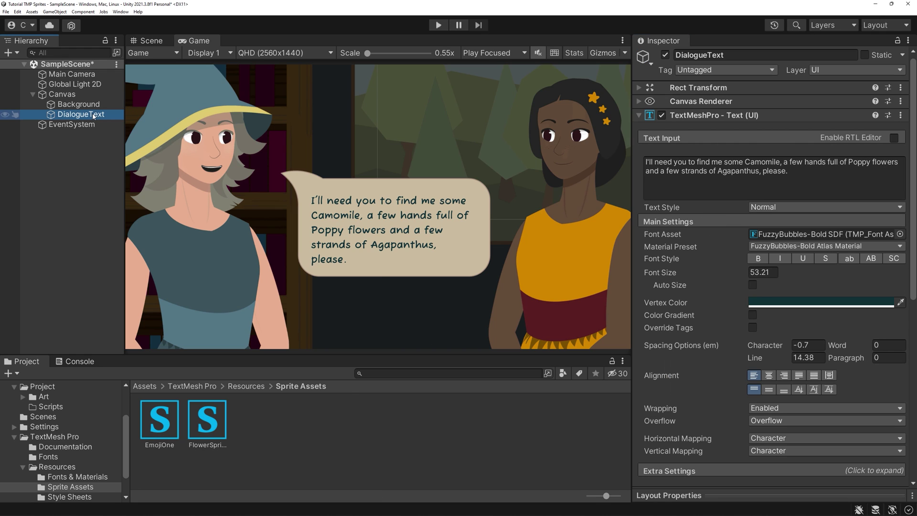
Add <sprite name="Camomile">, <sprite name="Poppy"> and <sprite name="Agapanthus"> tags after each name in DialogueText
click(779, 161)
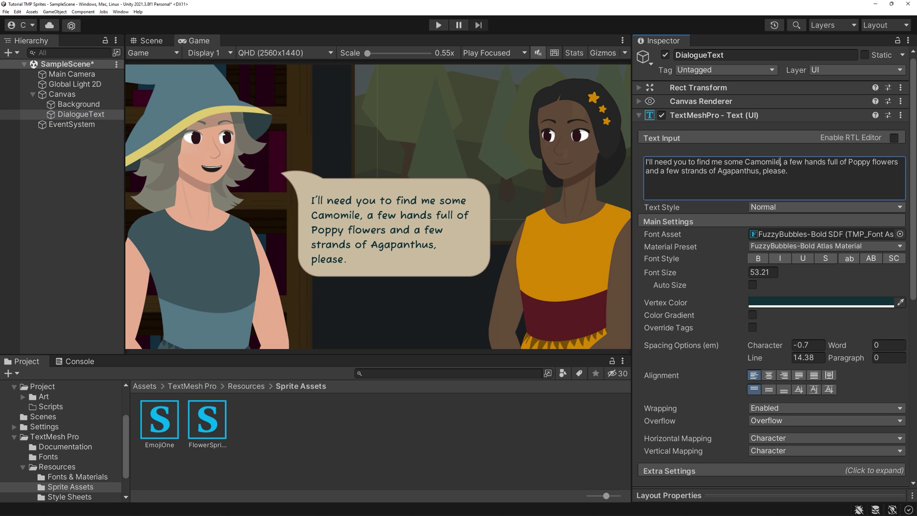
click(779, 162)
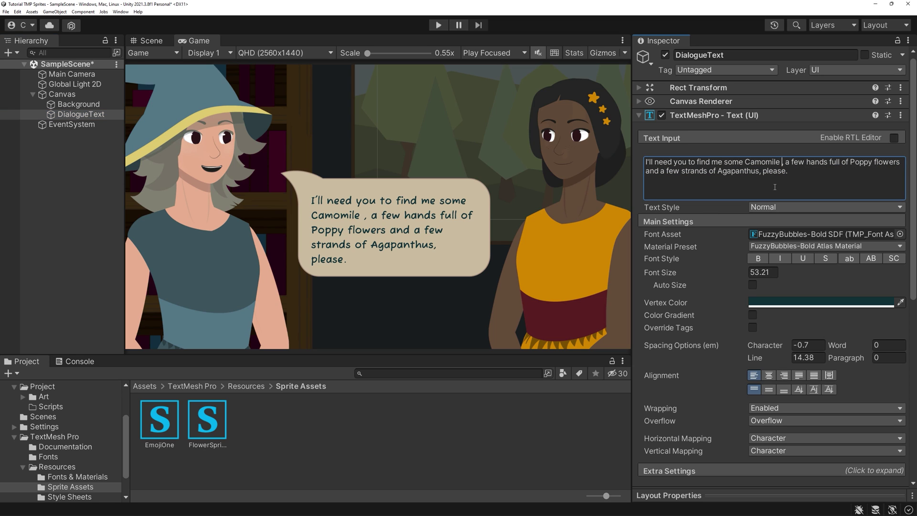
key(BackSpace)
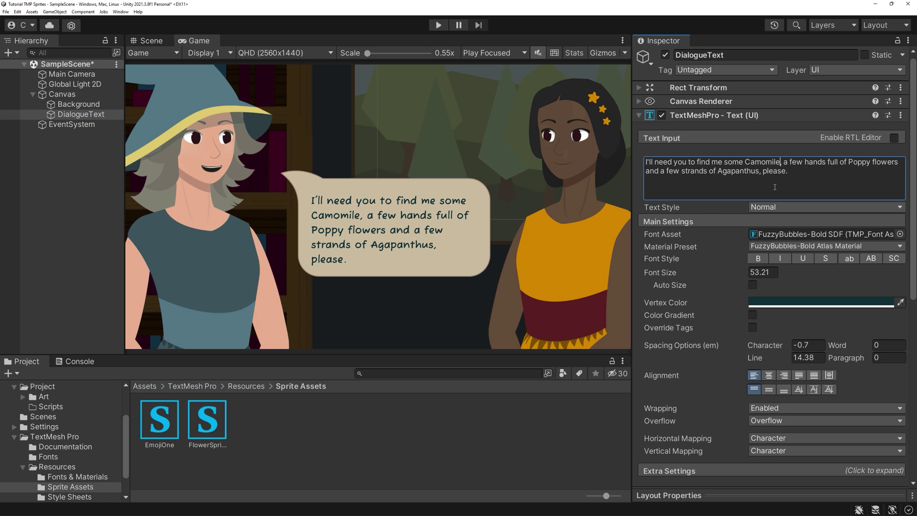
text(<sprite name)
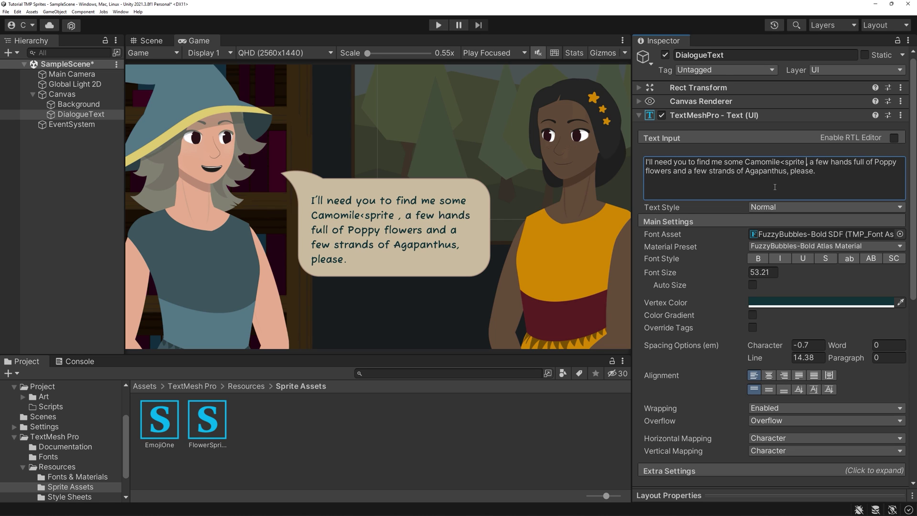
text(="Camom)
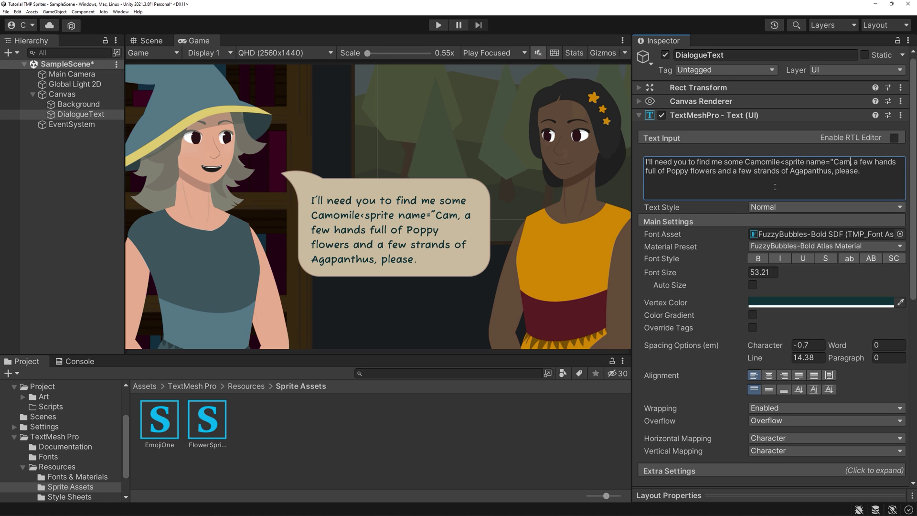
text(ile">,)
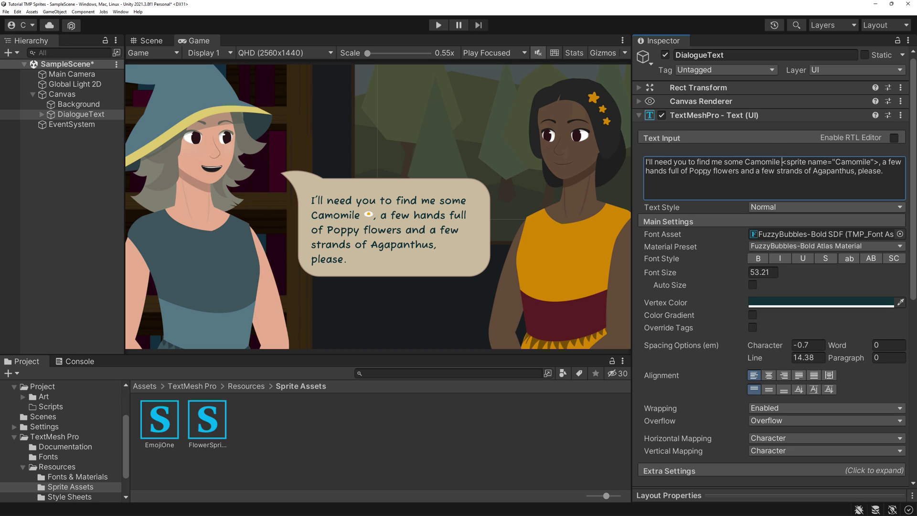
text(<sprite na)
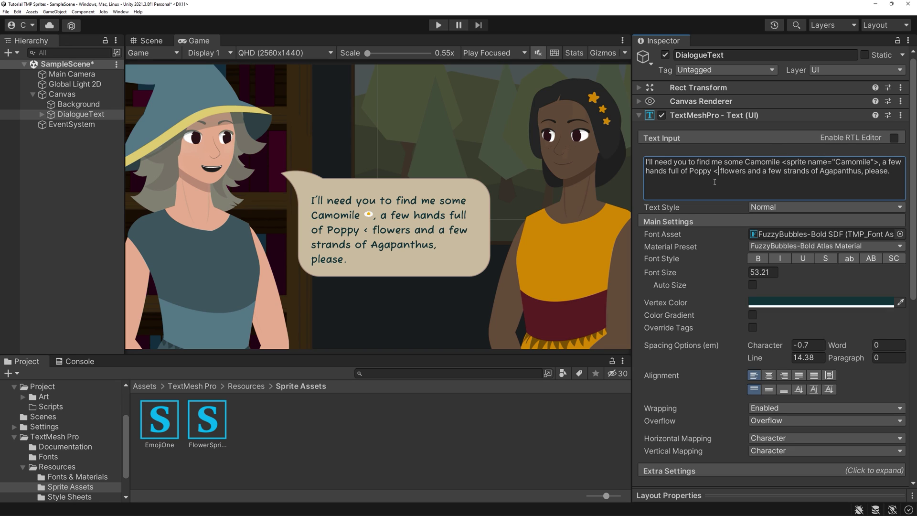
text(me = )
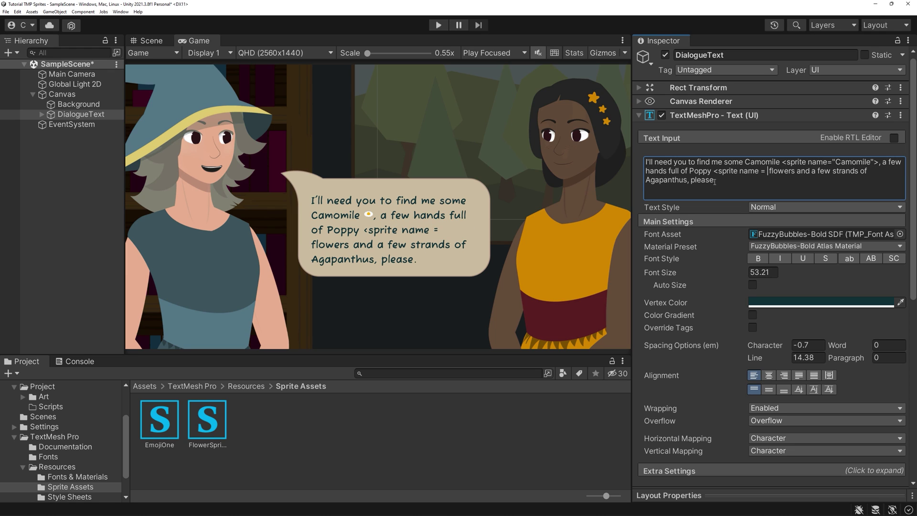
text("Poppy">)
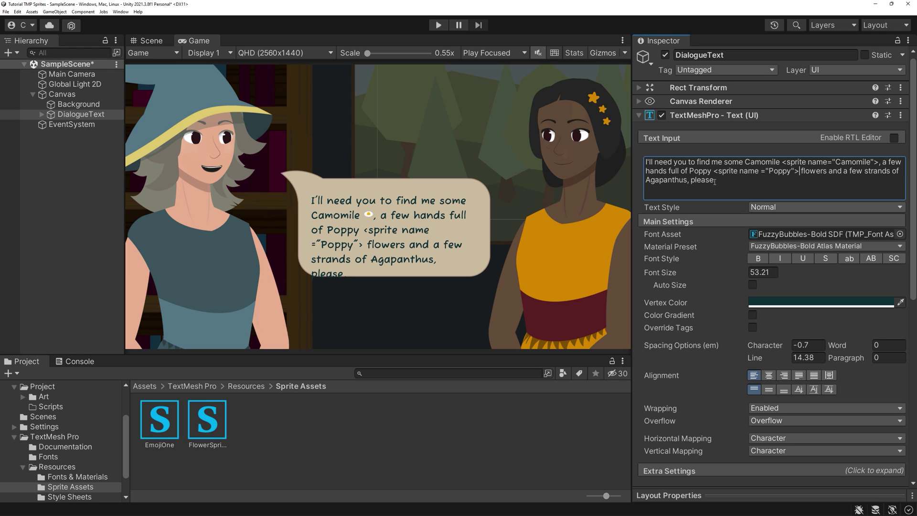
key(Left)
key(Left)
key(Left)
key(Left)
key(Left)
key(Left)
key(Left)
key(Left)
key(BackSpace)
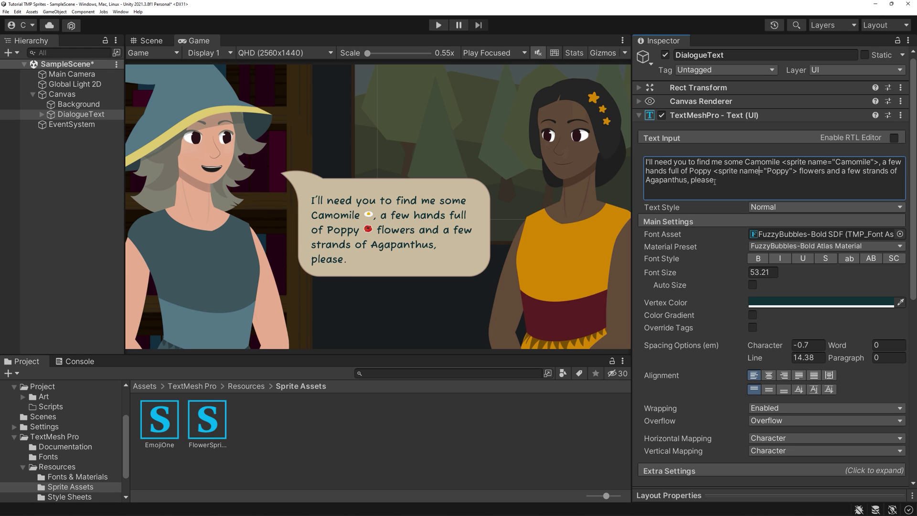
click(686, 180)
text(<sprite name="Agapa)
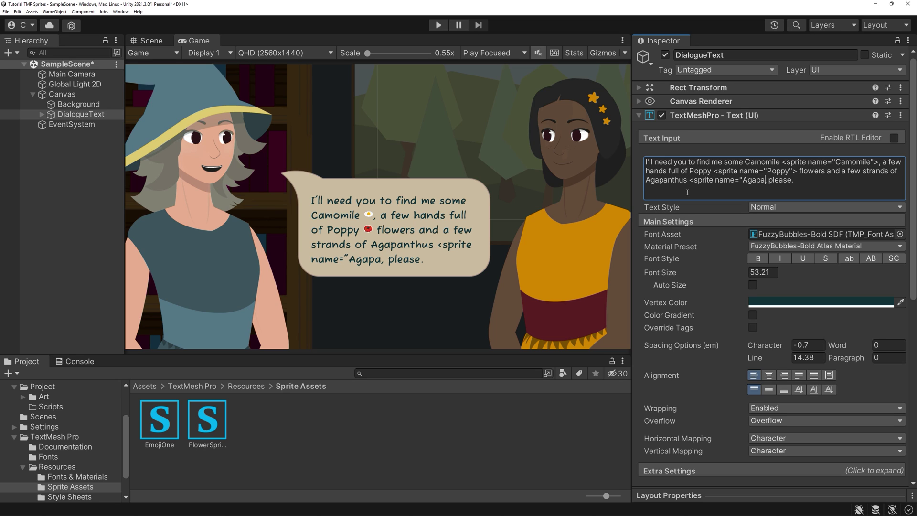
text(nthus">)
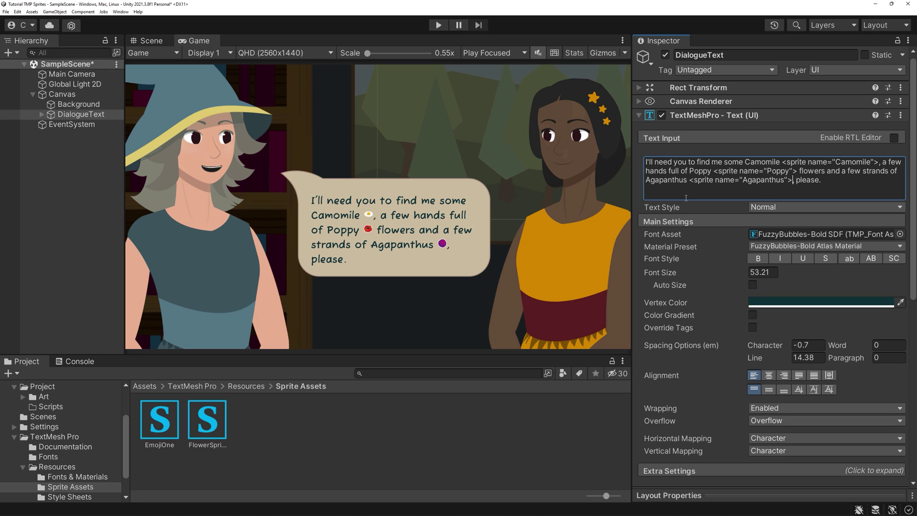
click(203, 432)
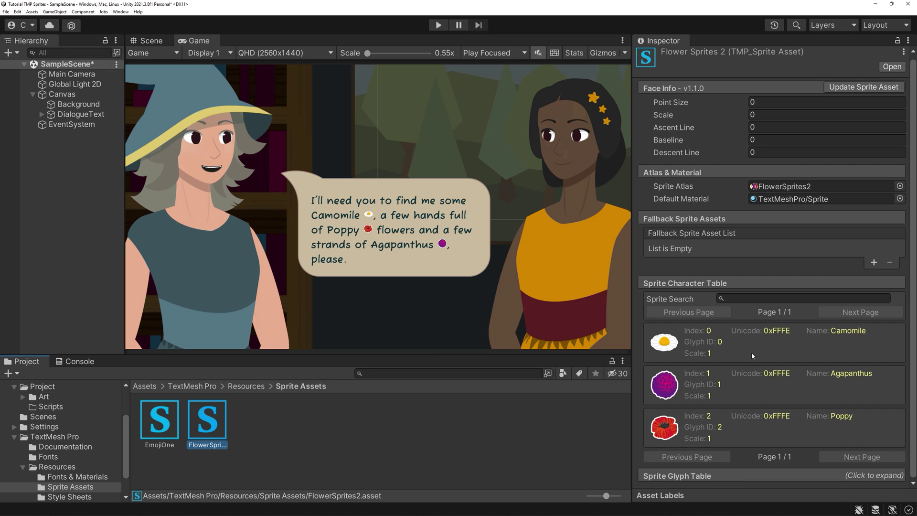
Expand the Sprite Glyph Table and select the Camomile glyph #0
click(696, 477)
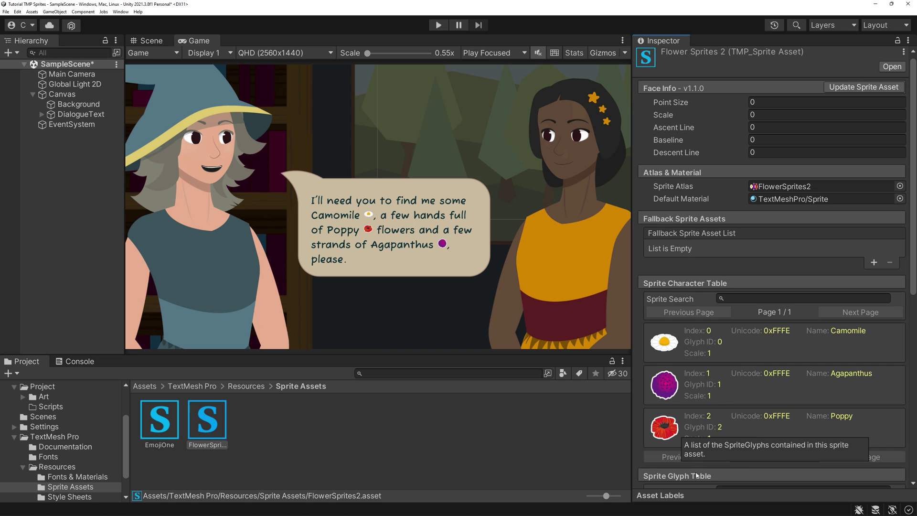
click(696, 476)
scroll(698, 338, down, 5)
scroll(698, 338, down, 2)
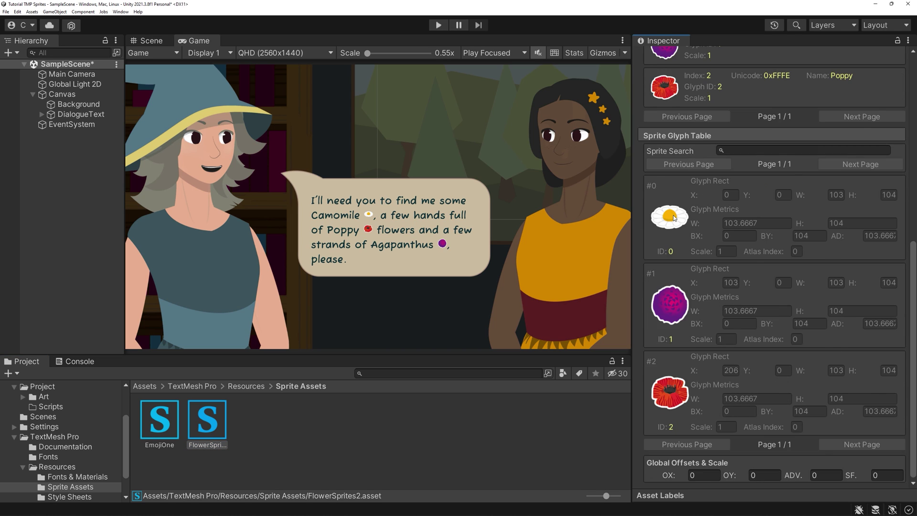
click(684, 224)
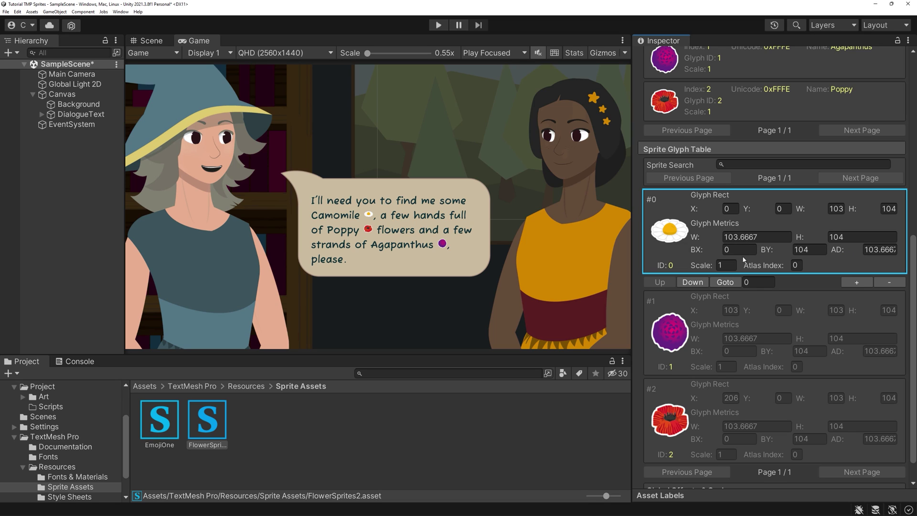
Set the Camomile glyph's BX to -11.91, BY to 95.05 and AD to 111.3
drag(698, 252, 710, 249)
text(27.23)
key(BackSpace)
key(BackSpace)
key(BackSpace)
key(BackSpace)
key(BackSpace)
text(-10.85)
drag(462, 248, 441, 249)
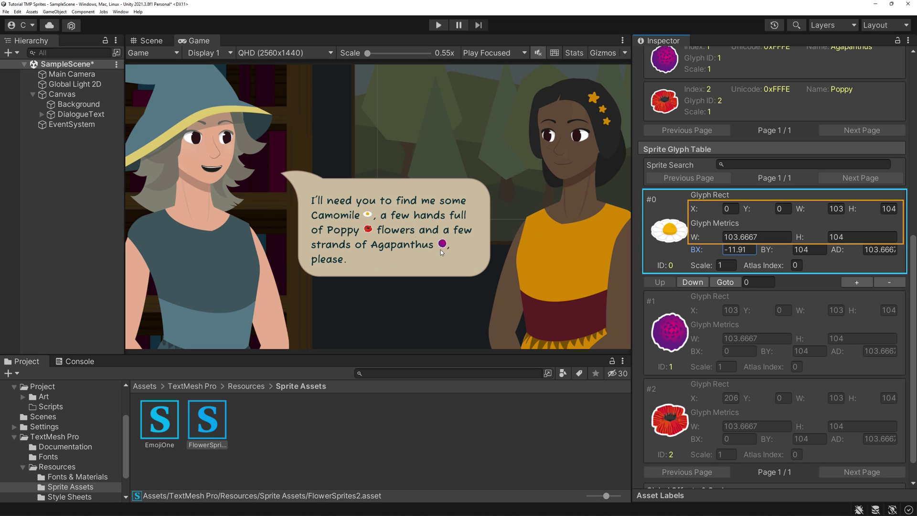
drag(768, 250, 584, 253)
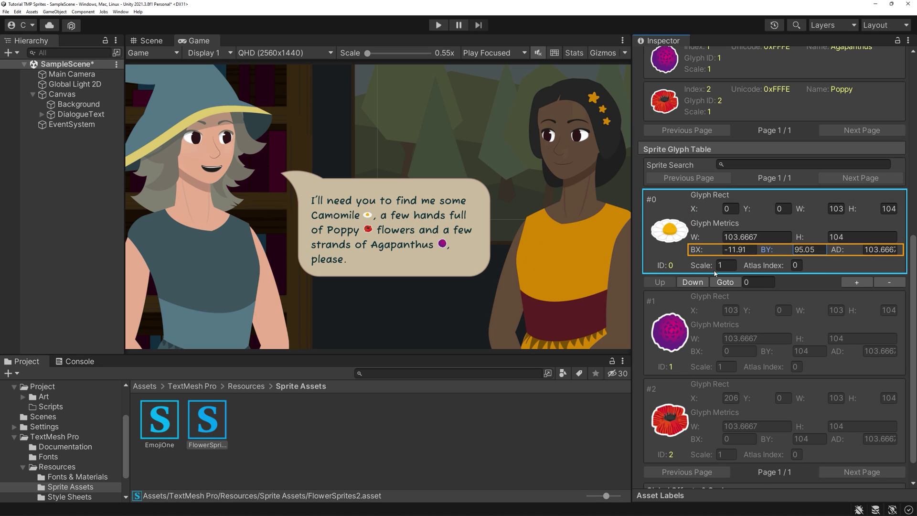
drag(836, 250, 855, 250)
Set Agapanthus glyph BX to -20.2 and Poppy glyph BY 91.33, AD 83.36
click(698, 299)
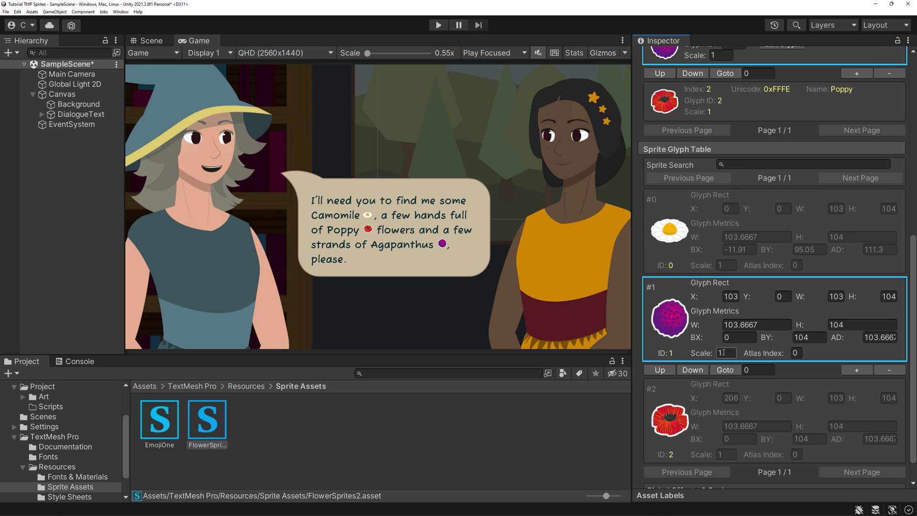
drag(710, 339, 670, 346)
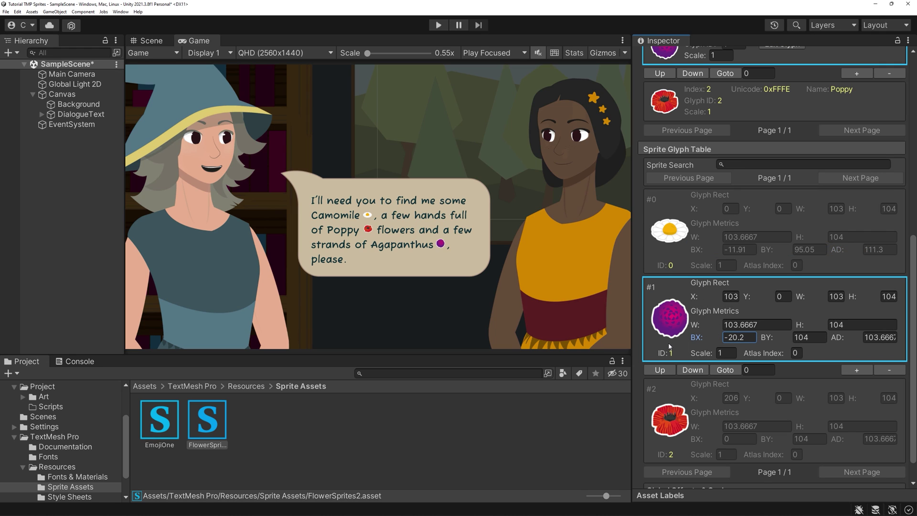
click(673, 403)
drag(766, 424, 670, 430)
drag(837, 423, 413, 419)
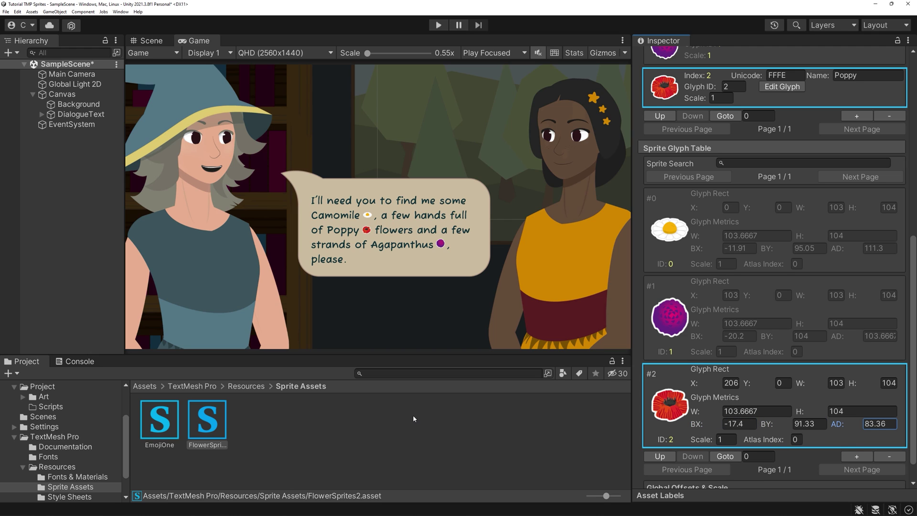
Set the Scale of the Camomile and Poppy glyphs to 1.2
click(674, 258)
click(727, 266)
text(1.2)
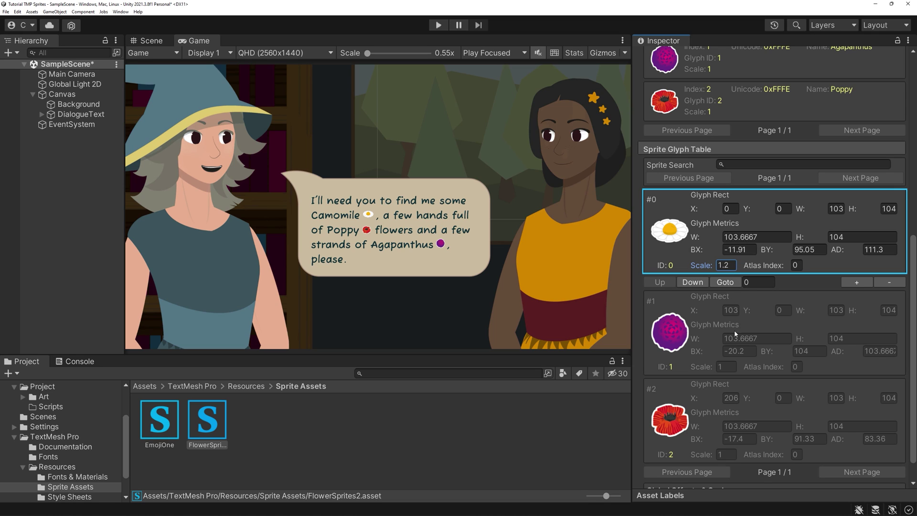
click(726, 382)
click(727, 439)
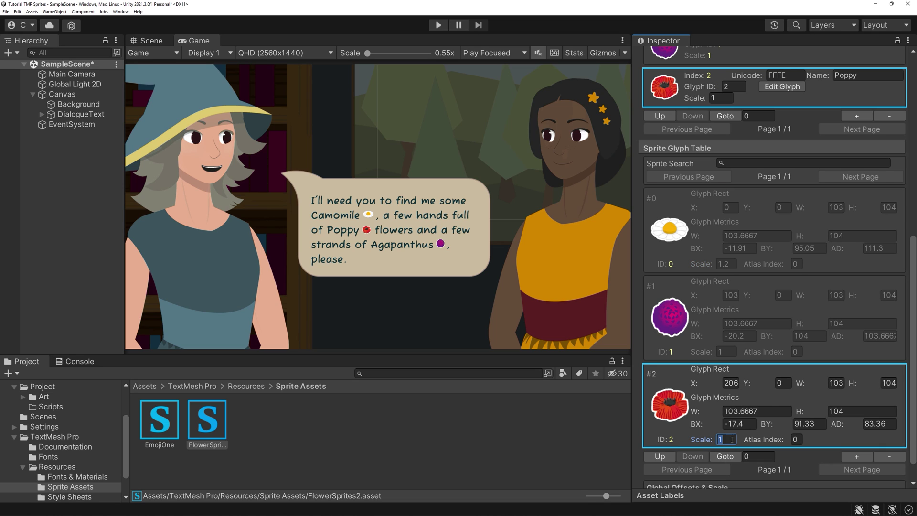
text(1.2)
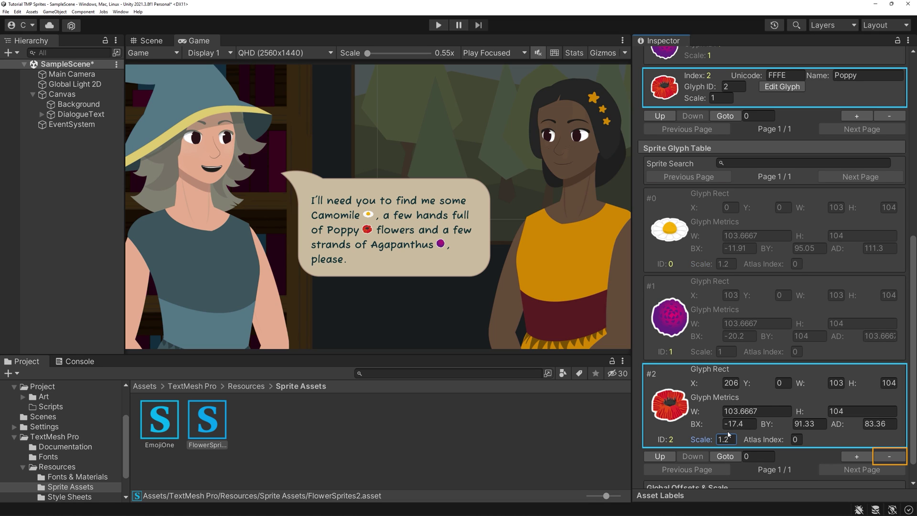
click(636, 358)
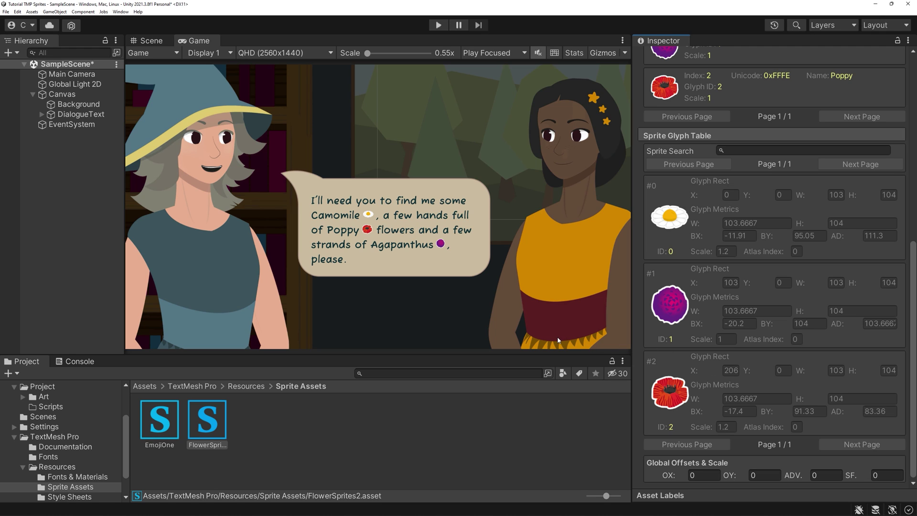
Replace DialogueText's Text Input with a version wrapping Camomile, Poppy and Agapanthus in <style> tags
click(87, 115)
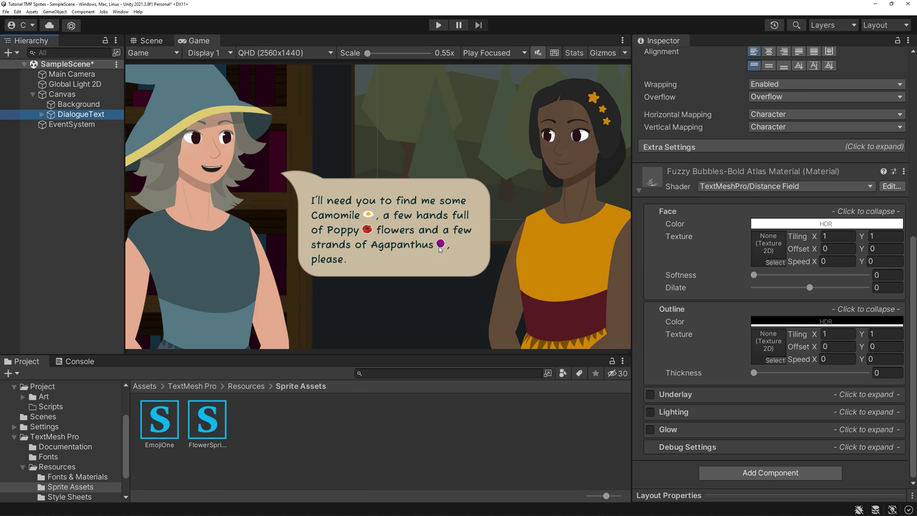
scroll(733, 237, up, 8)
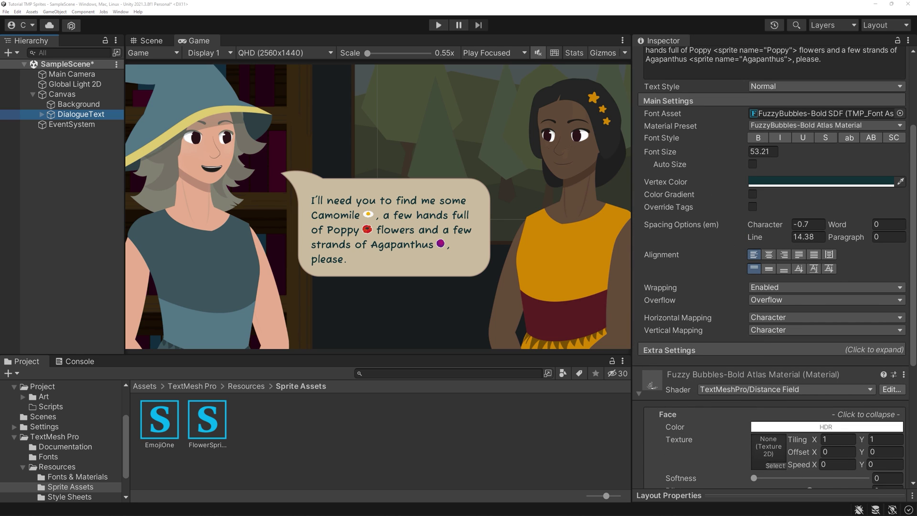
scroll(798, 166, up, 5)
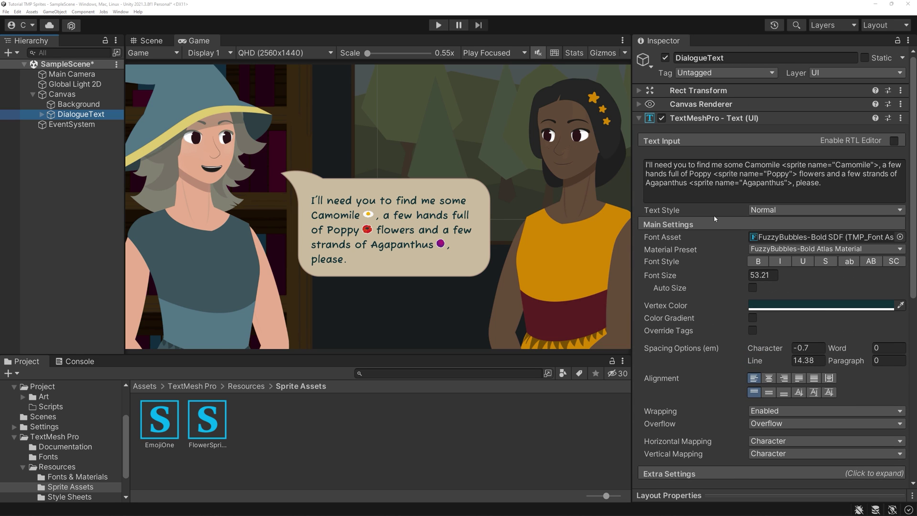
click(744, 163)
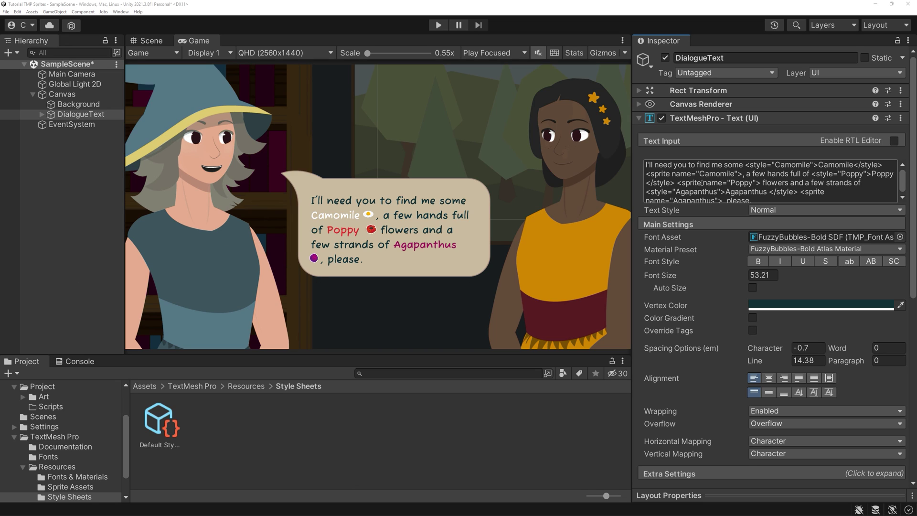
Review the Camomile and Agapanthus style and sprite tags in the dialogue text, then open the Default Style Sheet
click(760, 191)
click(760, 192)
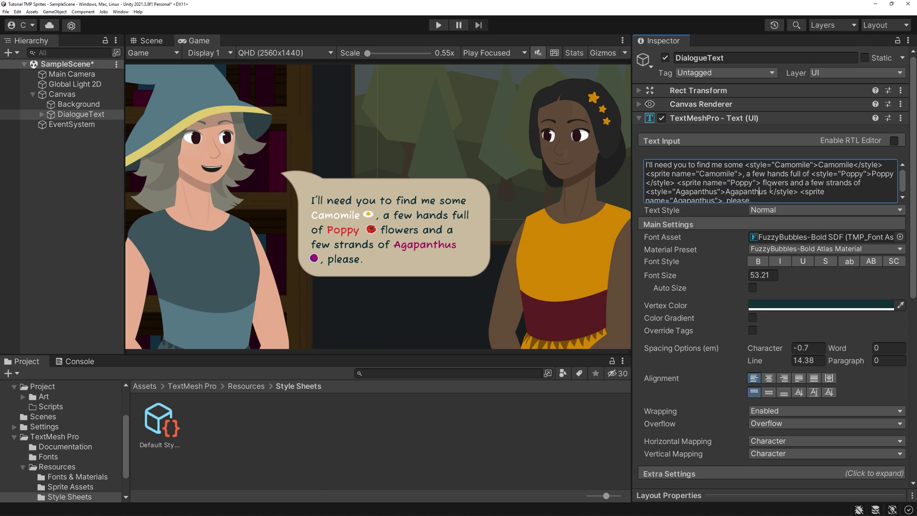
click(776, 199)
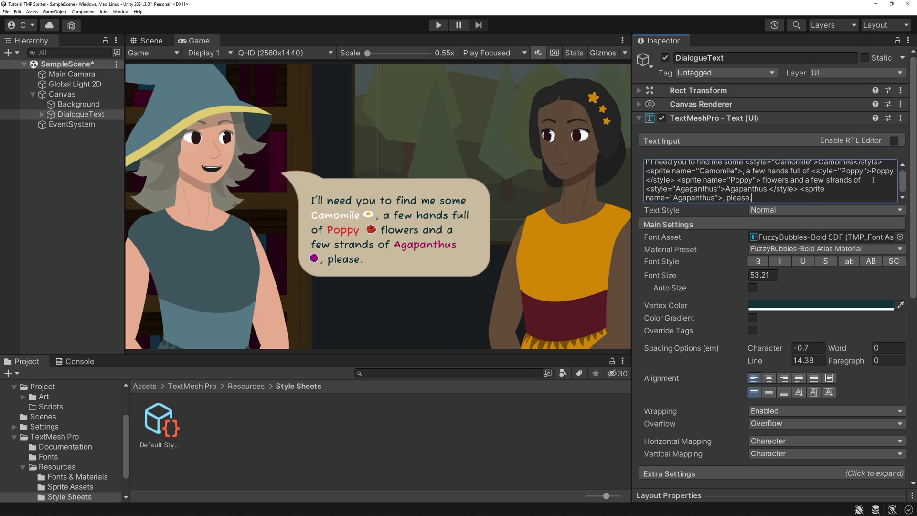
drag(906, 190, 906, 188)
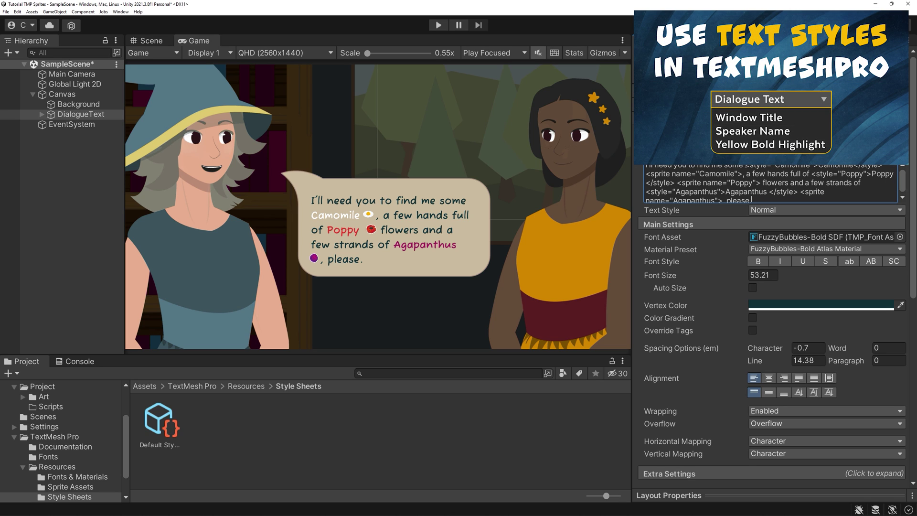
drag(745, 165, 818, 165)
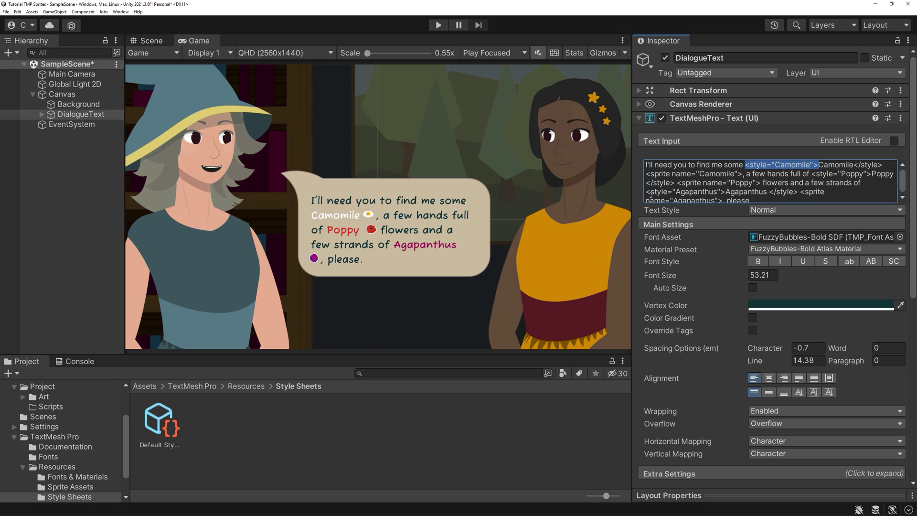
drag(646, 192, 726, 192)
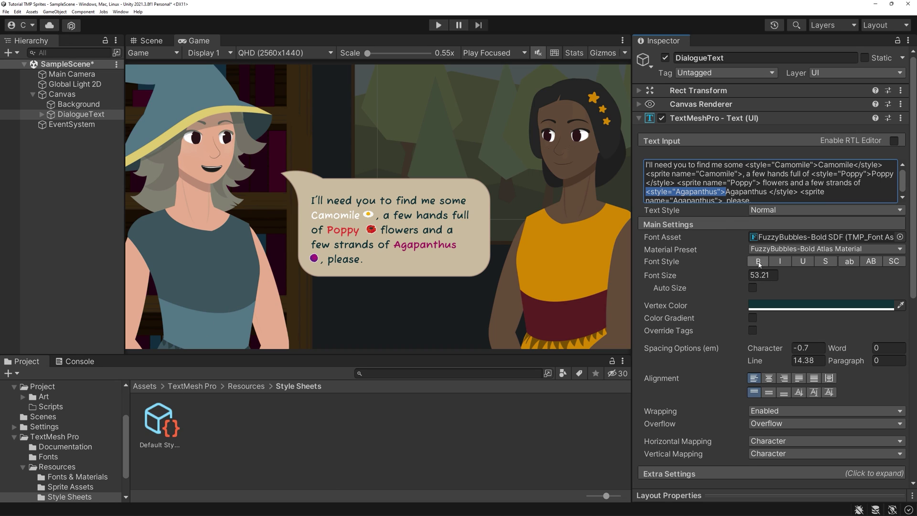
drag(801, 191, 725, 198)
key(super+c)
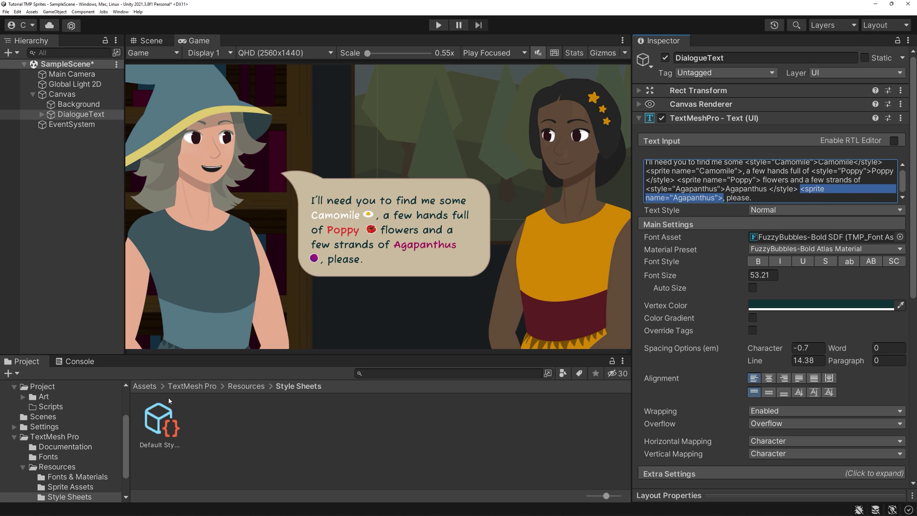
click(159, 422)
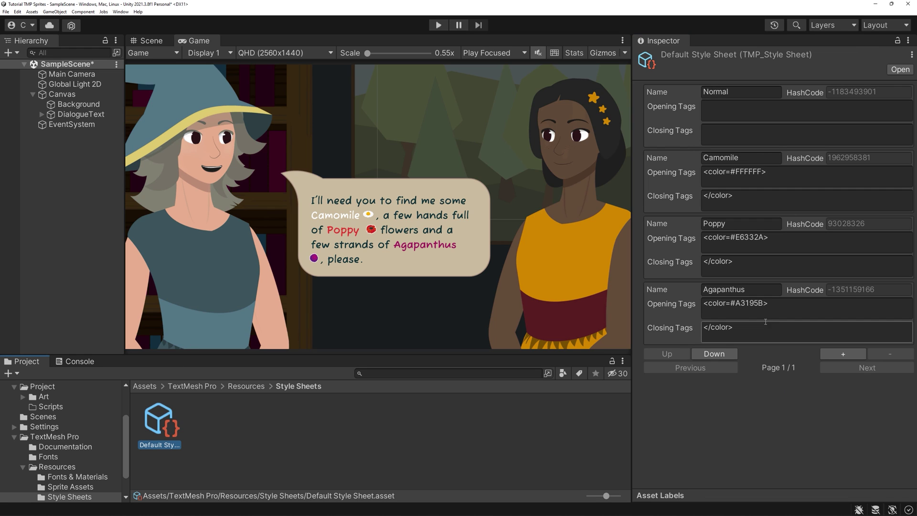
Append the Camomile sprite tag after </color> in the Camomile style's closing tags
click(746, 197)
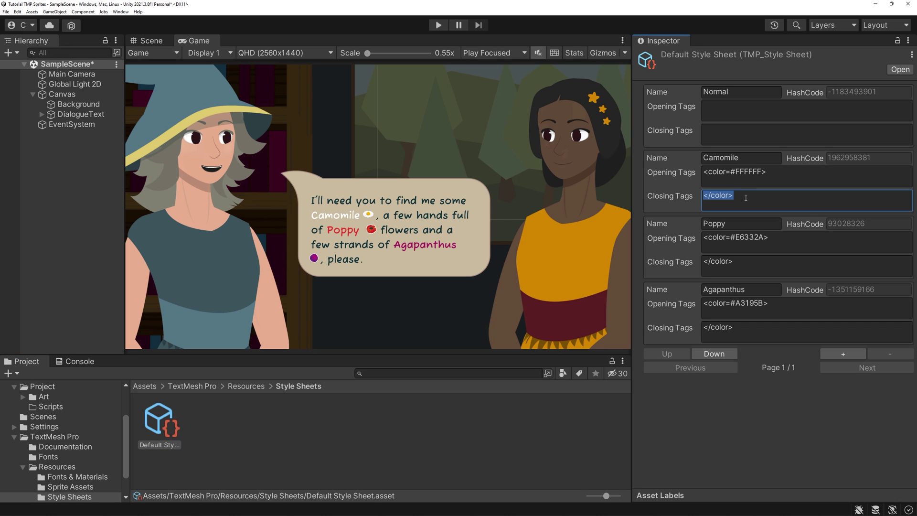
click(744, 198)
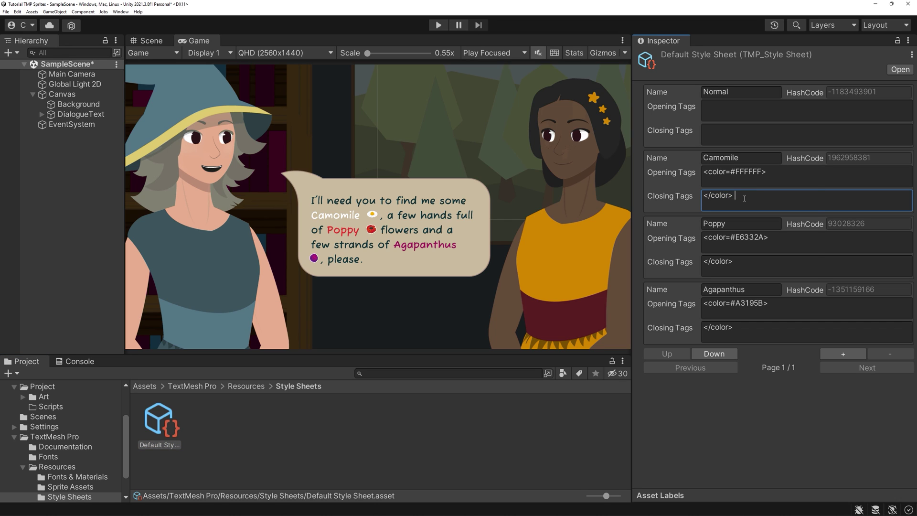
key(super+v)
click(761, 205)
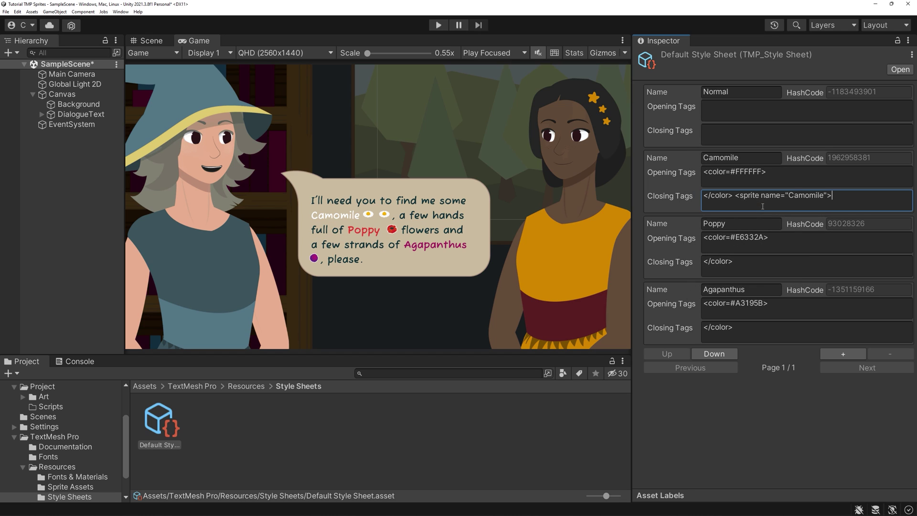
Append the Poppy sprite tag after </color> in the Poppy style's closing tags
click(764, 262)
key(End)
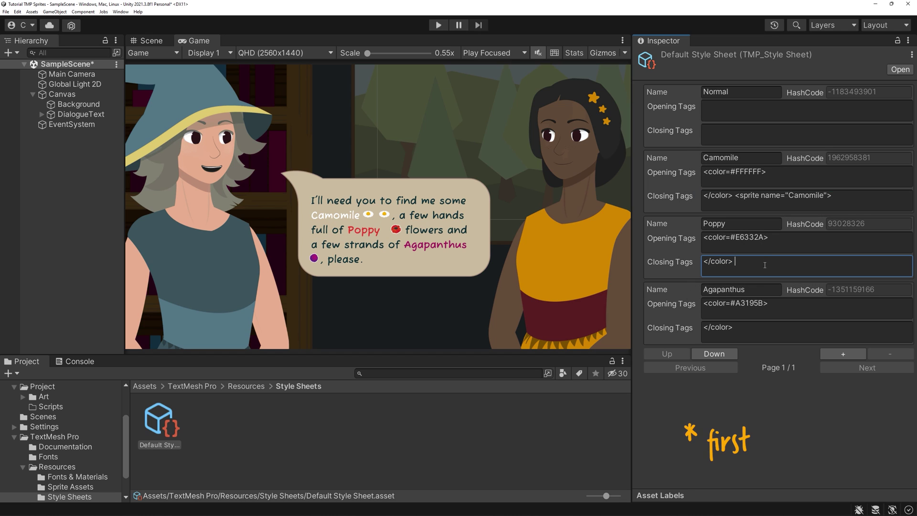
key(super+v)
click(764, 264)
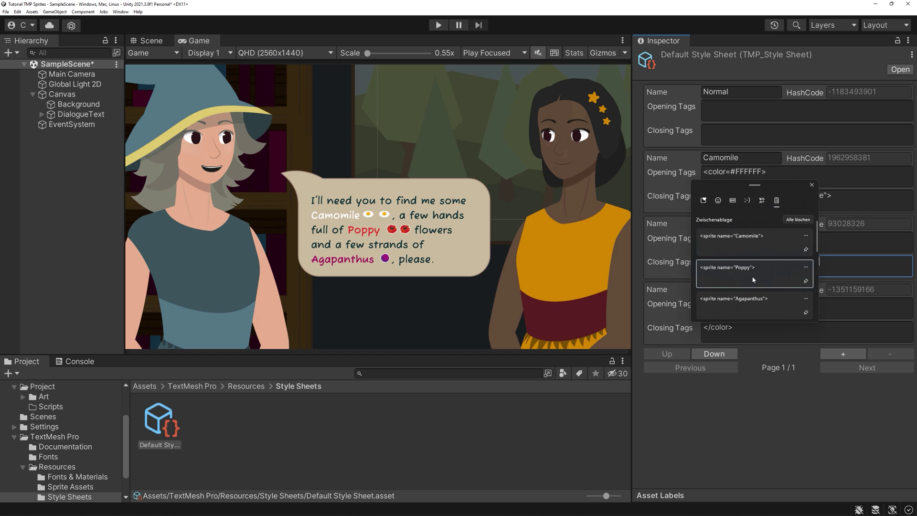
Append the Agapanthus sprite tag after </color> in the Agapanthus style's closing tags
click(755, 328)
key(End)
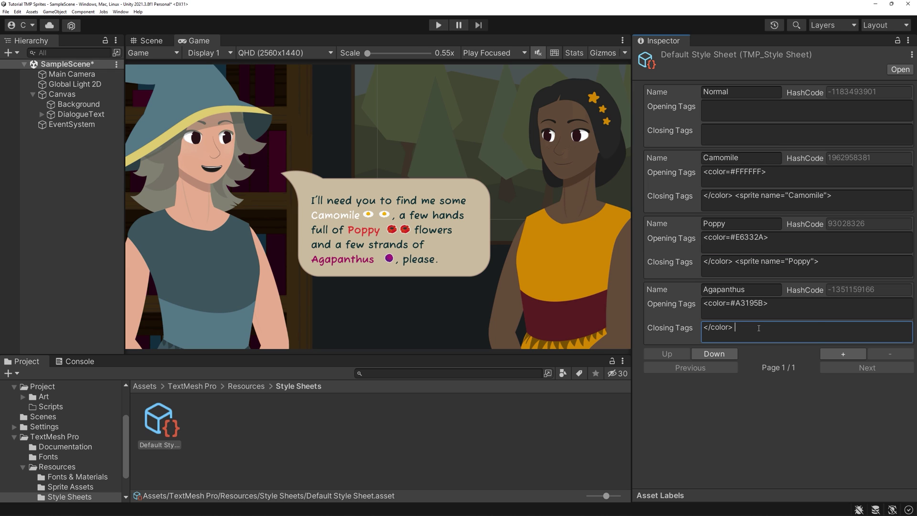
key(super+v)
click(756, 340)
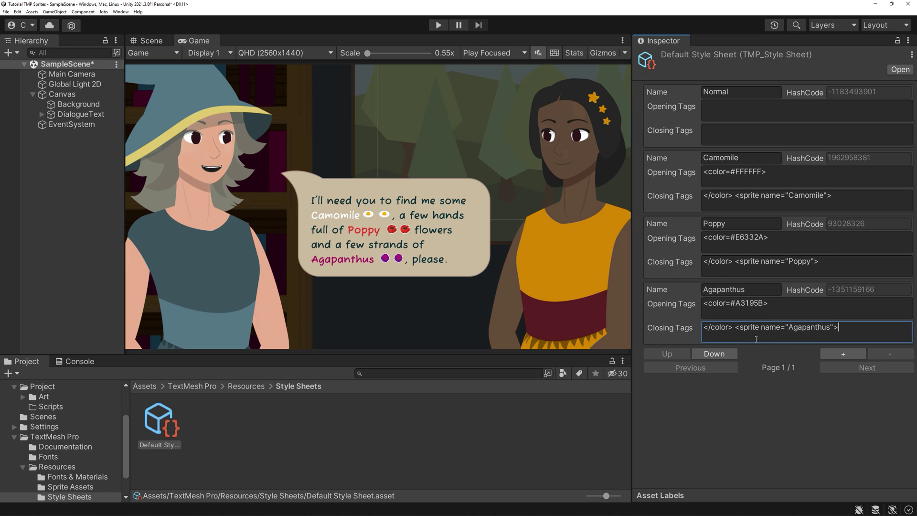